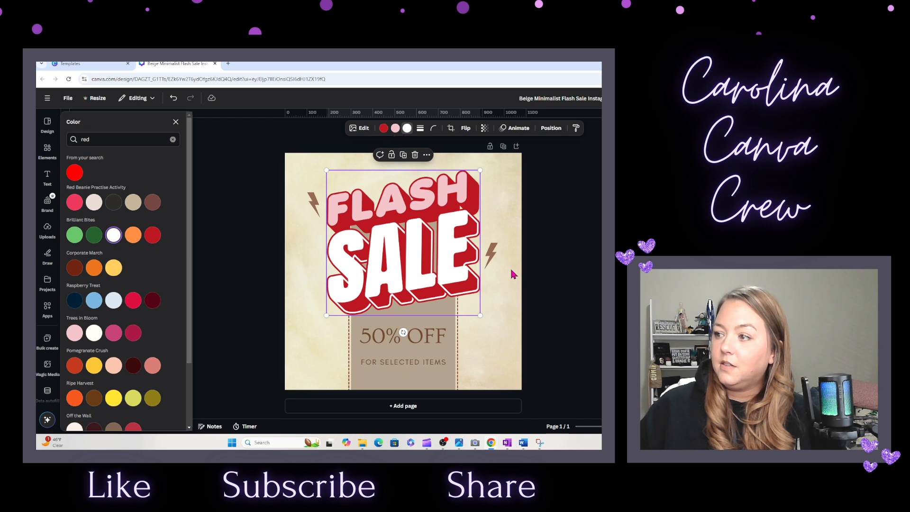
# Recolor the "50% OFF" text with the document's red and the "FOR SELECTED ITEMS" text black.
pyautogui.click(442, 335)
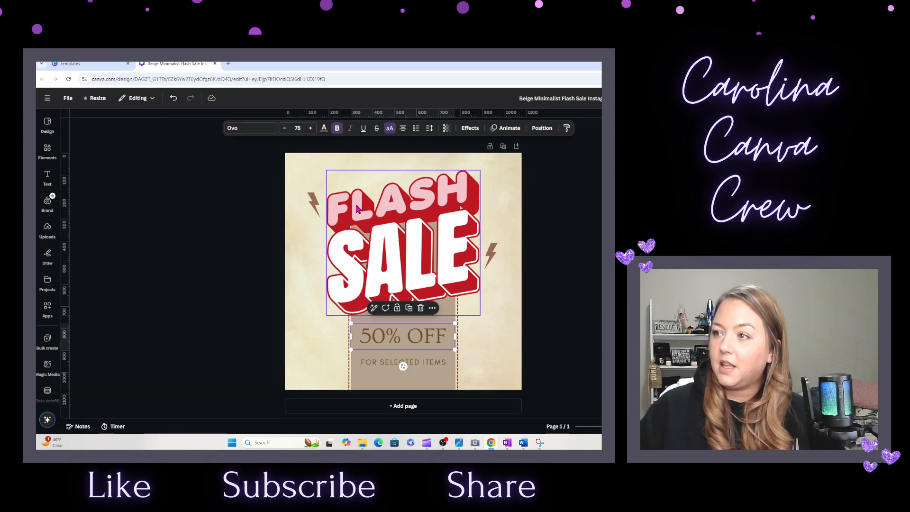
pyautogui.click(389, 128)
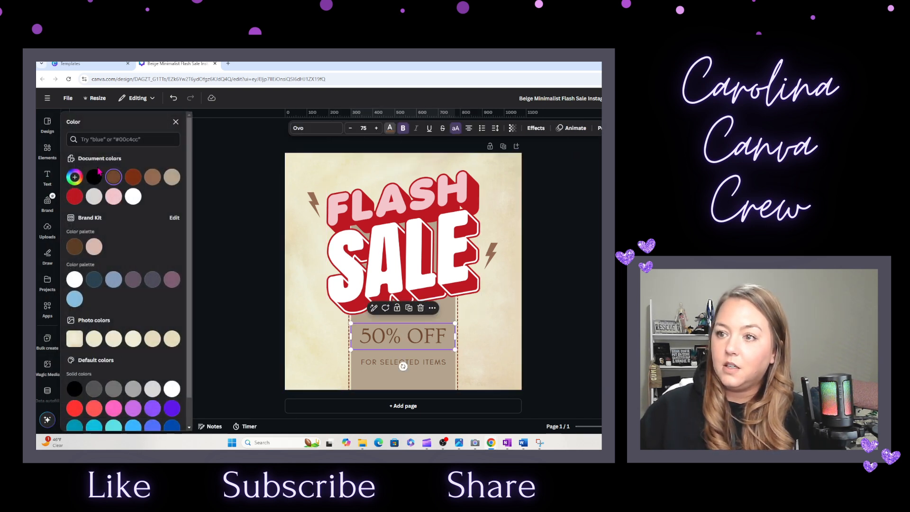
pyautogui.click(75, 196)
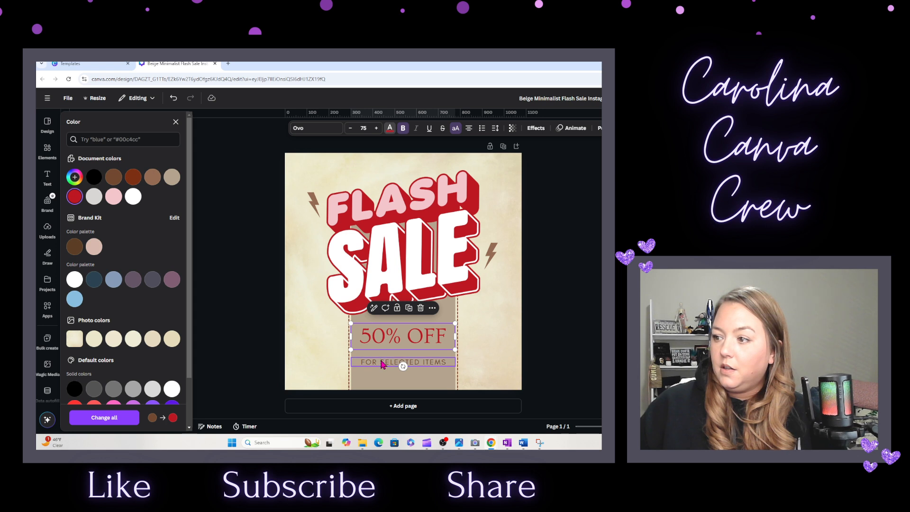
pyautogui.click(384, 363)
pyautogui.click(95, 177)
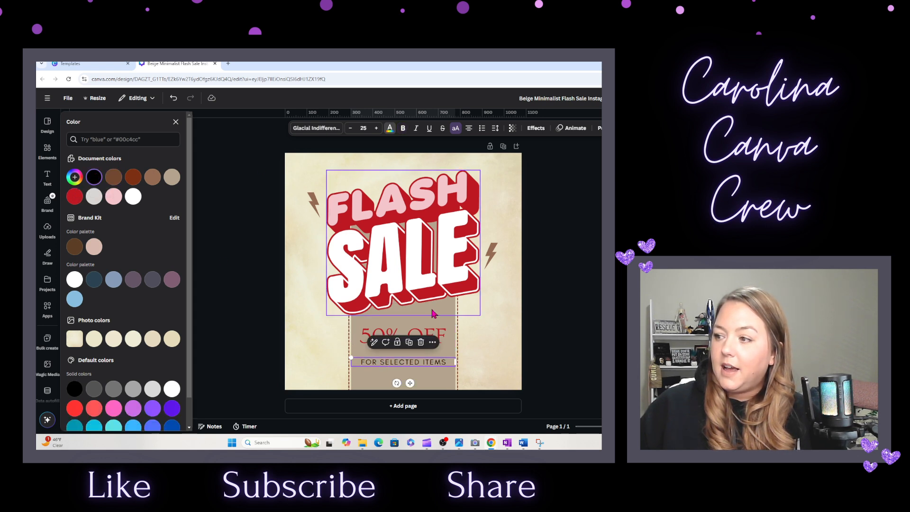
# Fill the beige rectangle behind the discount text with the salmon pink from the Pomegranate Crush palette.
pyautogui.click(457, 351)
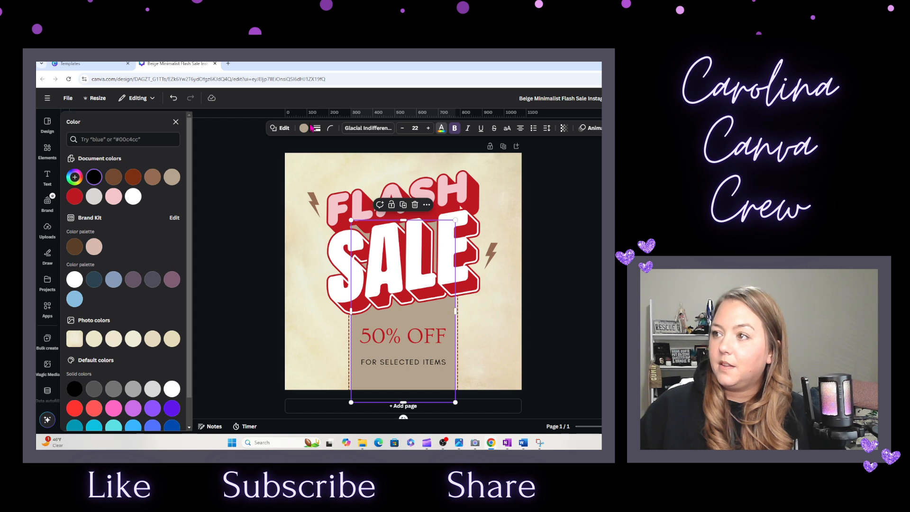
pyautogui.click(304, 129)
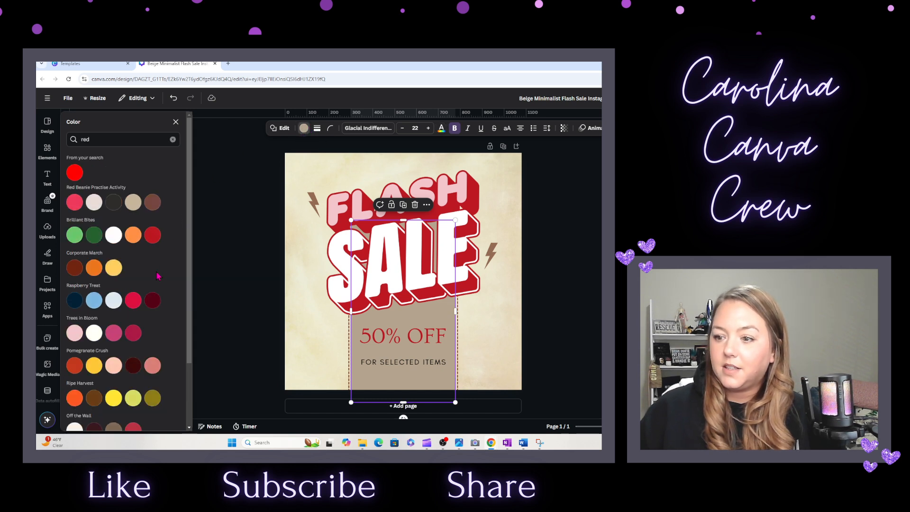
pyautogui.scroll(-3, 154, 316)
pyautogui.click(153, 329)
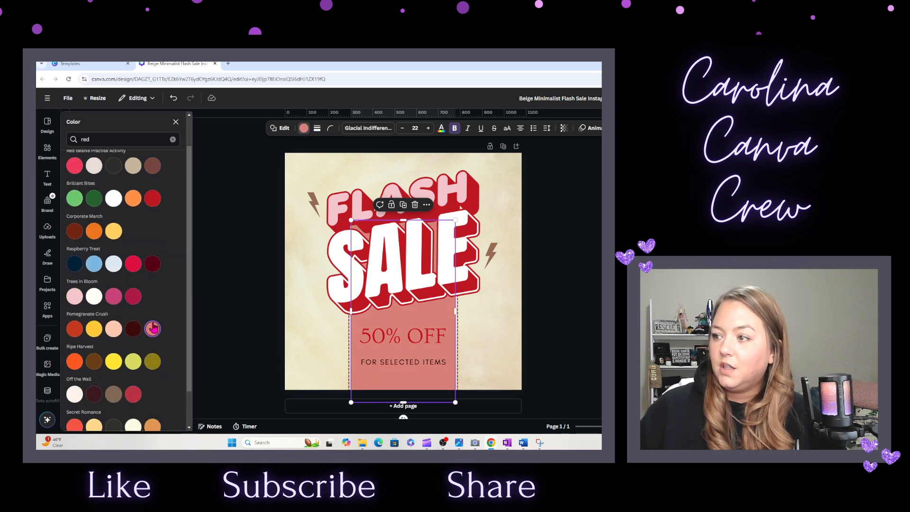
# Recolor the lightning bolt beside FLASH with Off the Wall red and Trees in Bloom light pink, applying the pink to all matching elements.
pyautogui.click(316, 199)
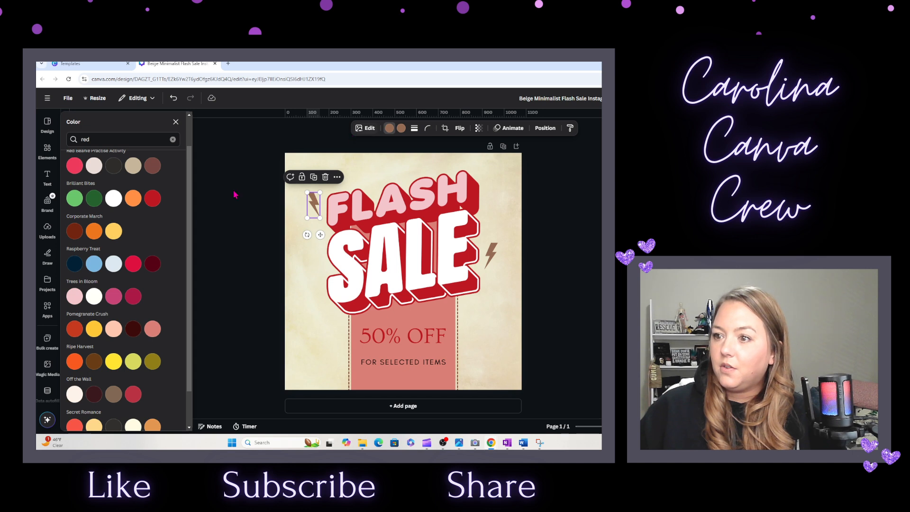
pyautogui.click(133, 394)
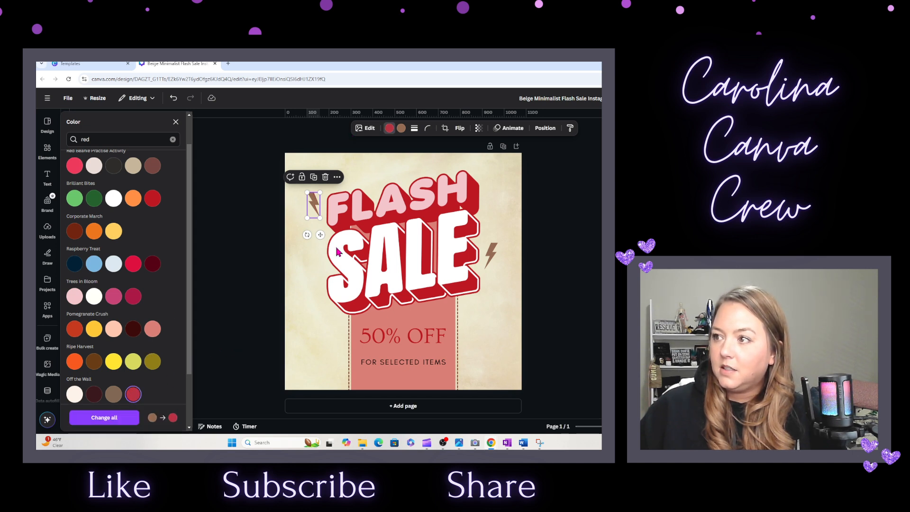
pyautogui.click(402, 129)
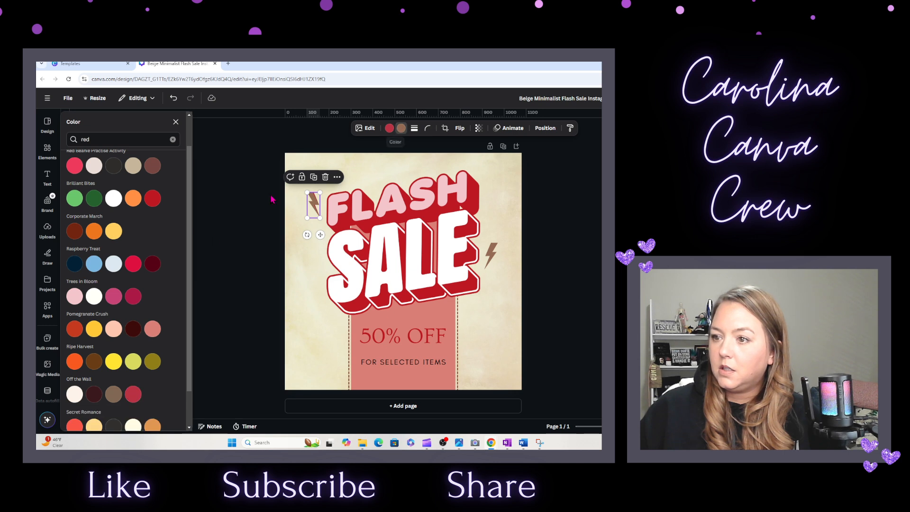
pyautogui.click(75, 297)
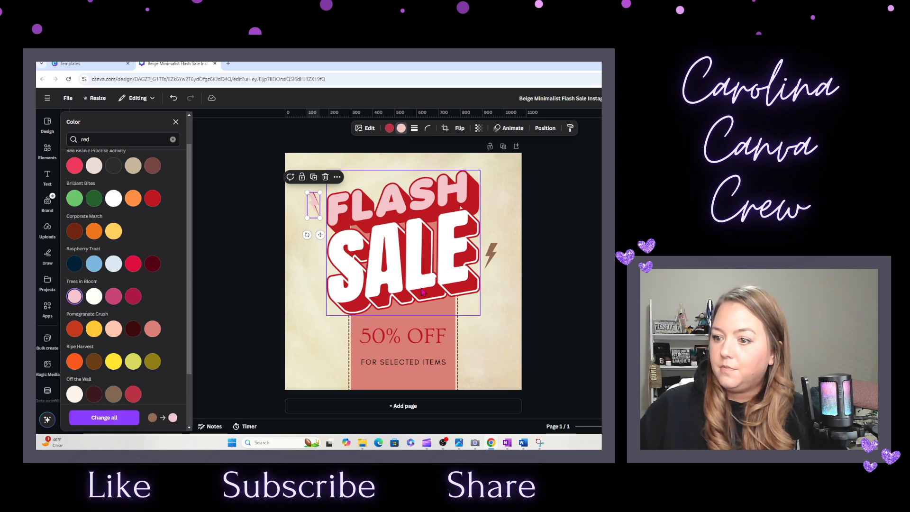
pyautogui.click(104, 418)
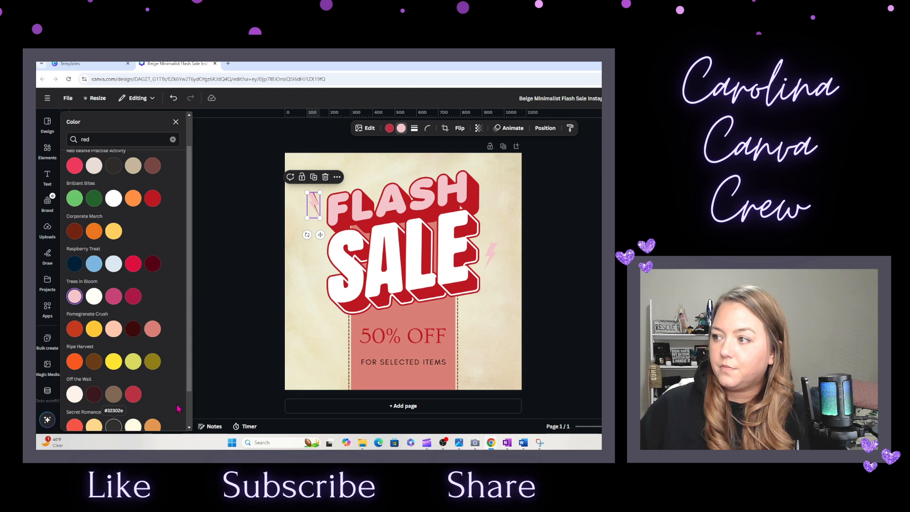
# Set the first color of the lightning bolt beside SALE to the red from the Brilliant Bites palette.
pyautogui.click(497, 296)
pyautogui.click(493, 258)
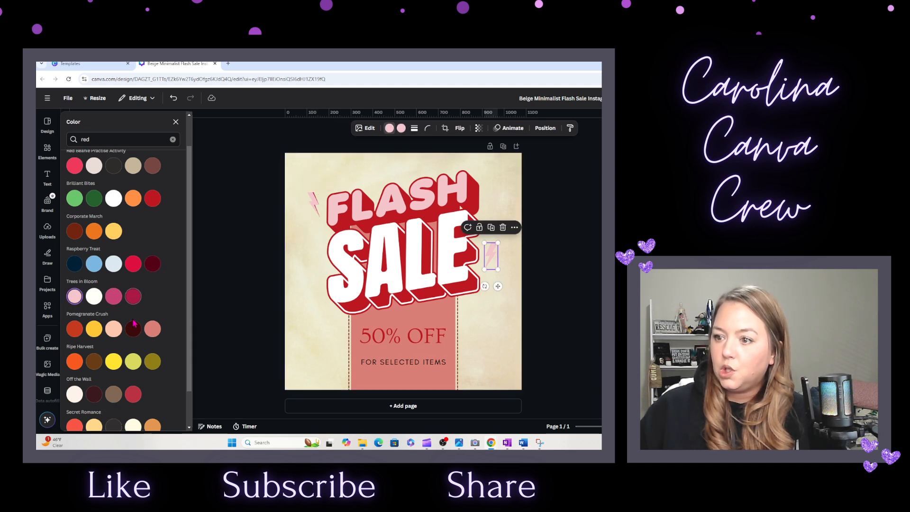
pyautogui.click(154, 199)
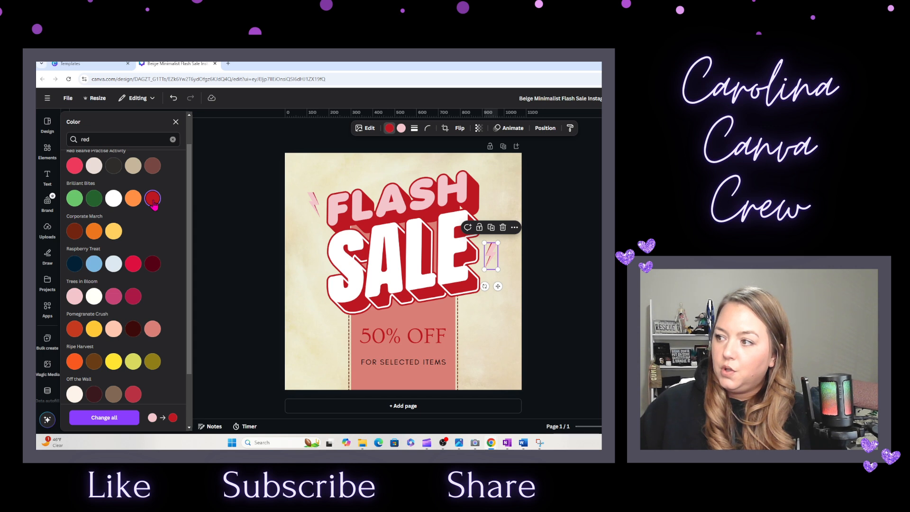
pyautogui.click(488, 339)
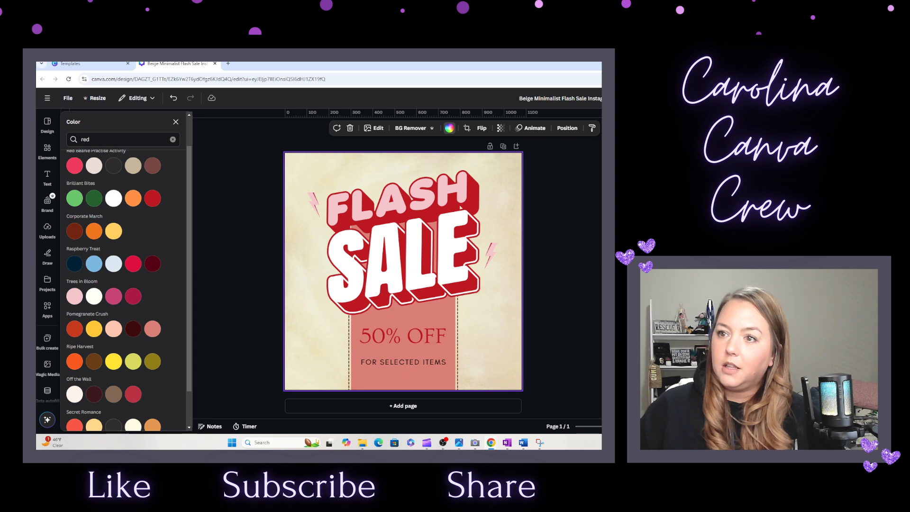
# Search the elements for red hearts and place the scattered hearts graphic along the design's left side.
pyautogui.click(47, 150)
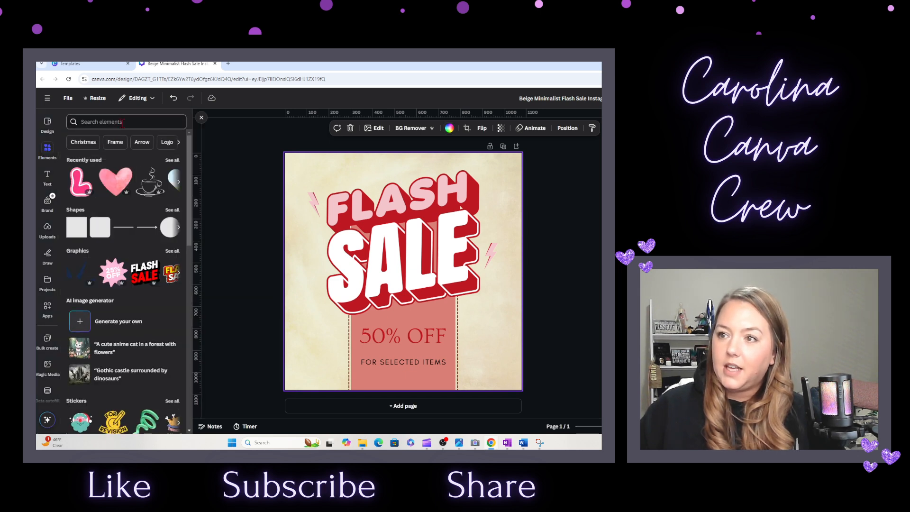
pyautogui.click(137, 122)
pyautogui.write('hearts')
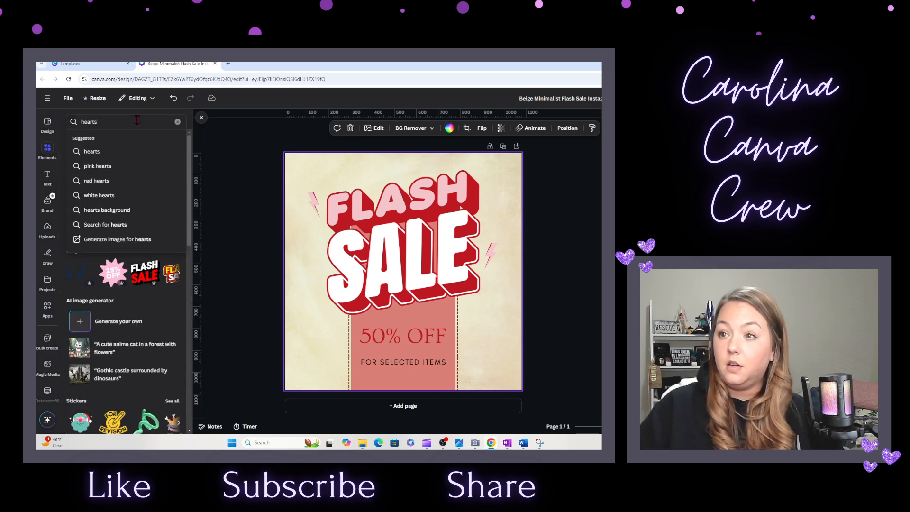
pyautogui.click(114, 180)
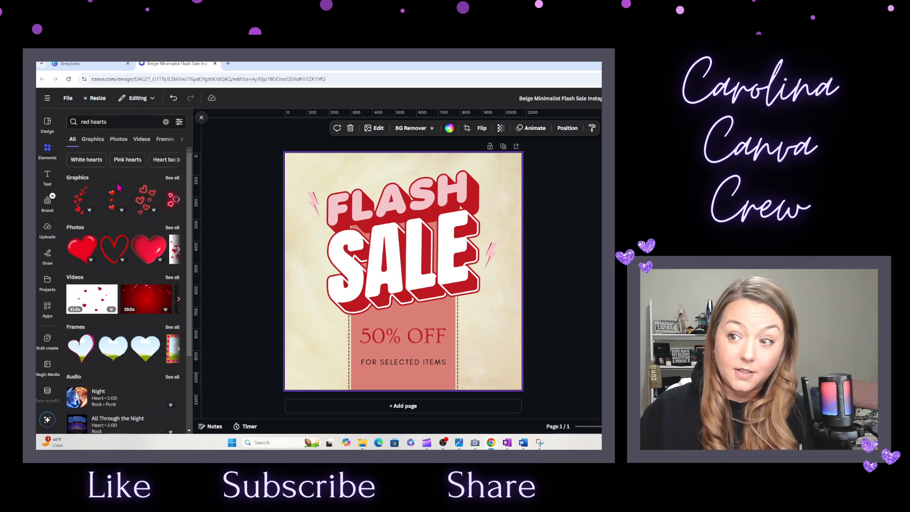
pyautogui.click(83, 203)
pyautogui.moveTo(365, 284); pyautogui.dragTo(323, 298)
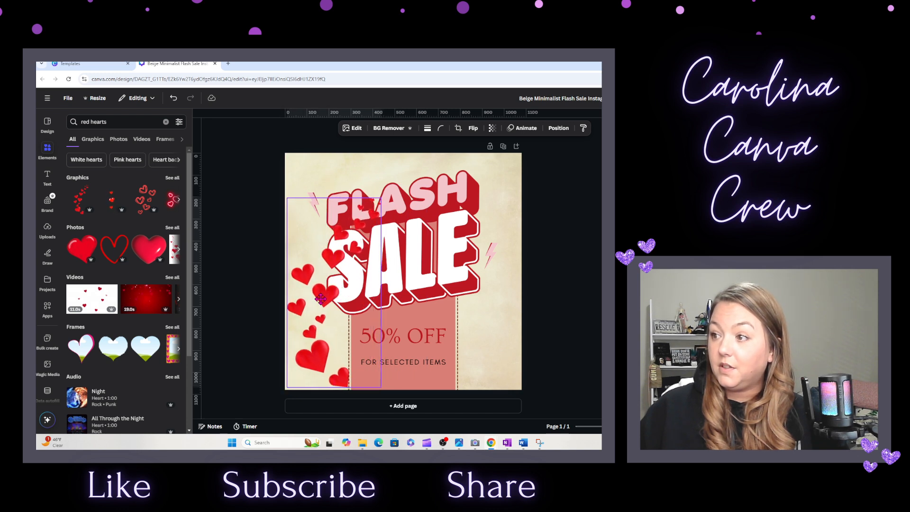
# Set the hearts graphic's transparency to 39 and send it to the back behind the sale text.
pyautogui.click(493, 135)
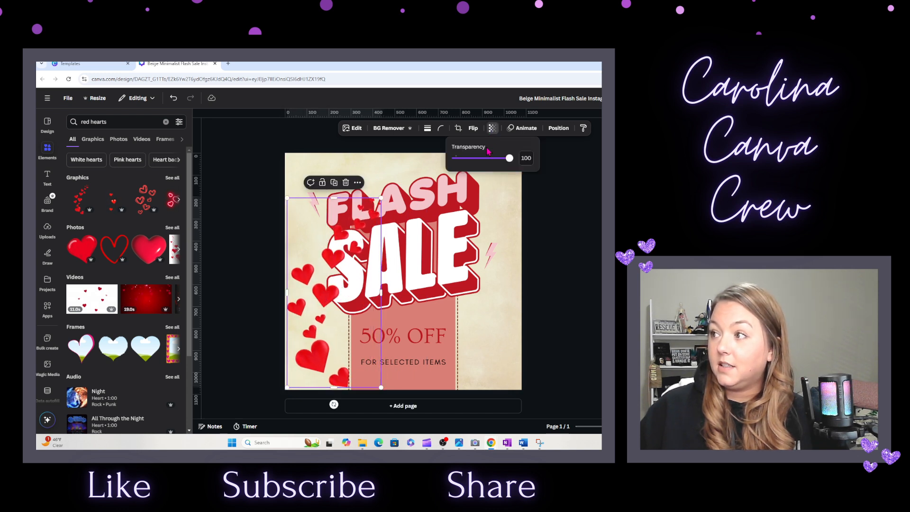
pyautogui.moveTo(512, 159); pyautogui.dragTo(479, 160)
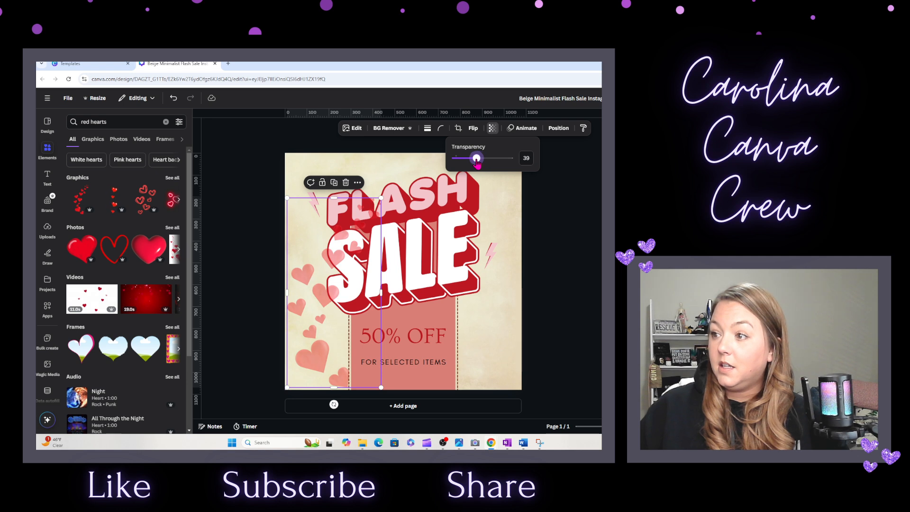
pyautogui.click(559, 128)
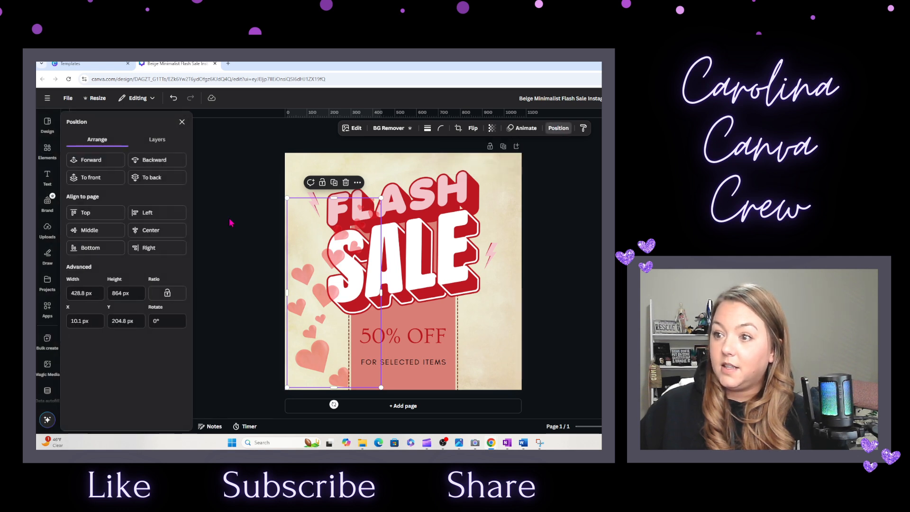
pyautogui.click(160, 176)
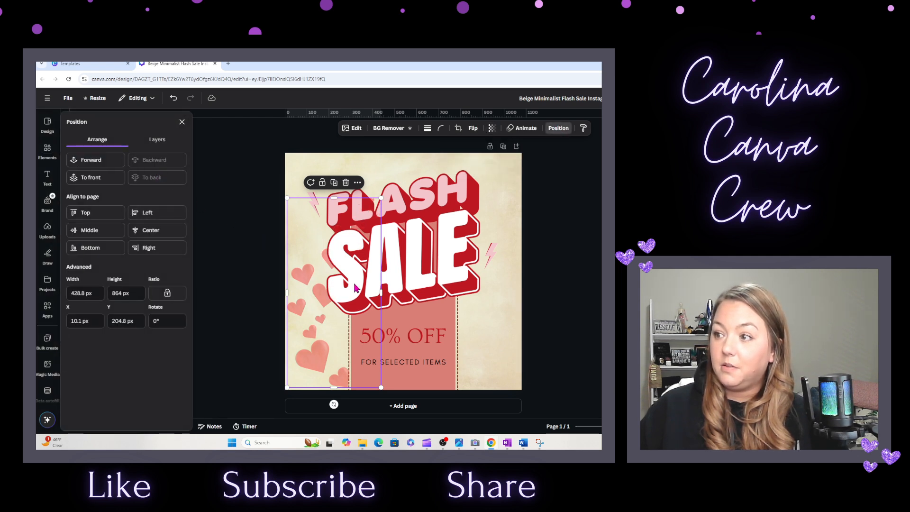
pyautogui.click(505, 327)
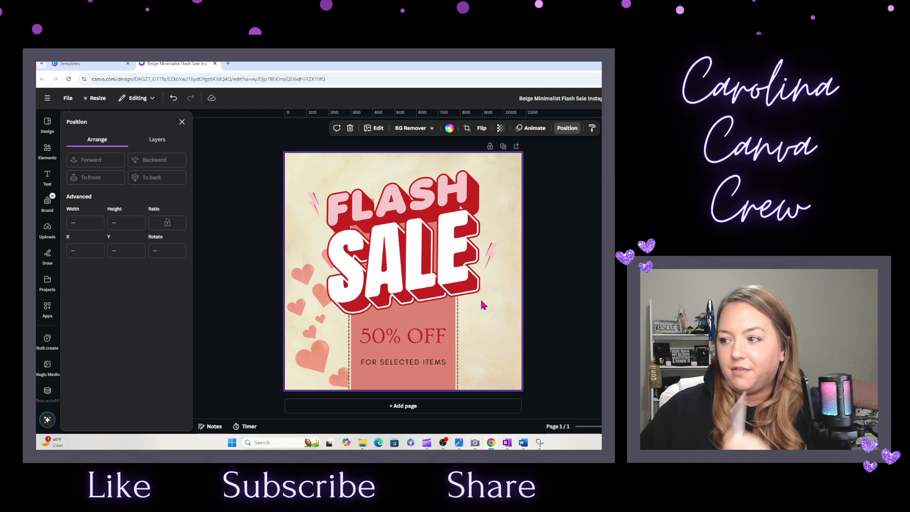
# Close the flash sale design and its template preview, and search Canva for "countdown".
pyautogui.doubleClick(382, 338)
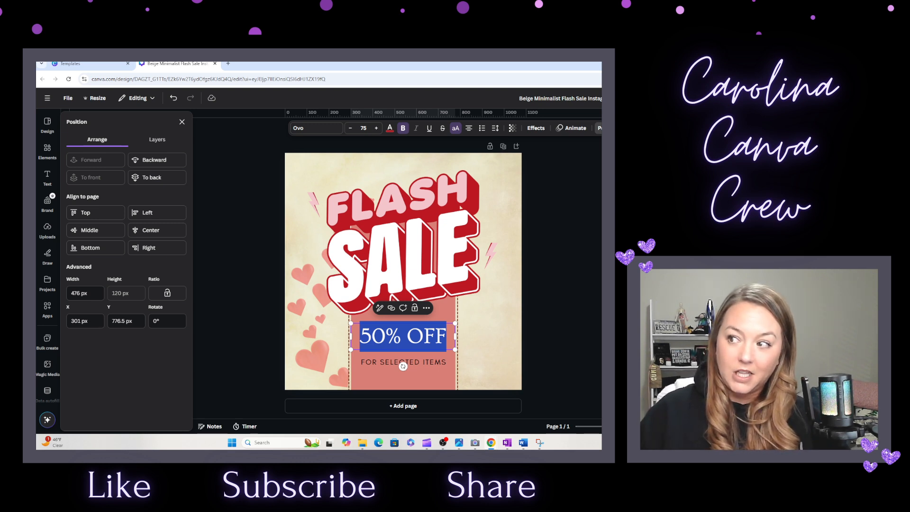
pyautogui.click(215, 63)
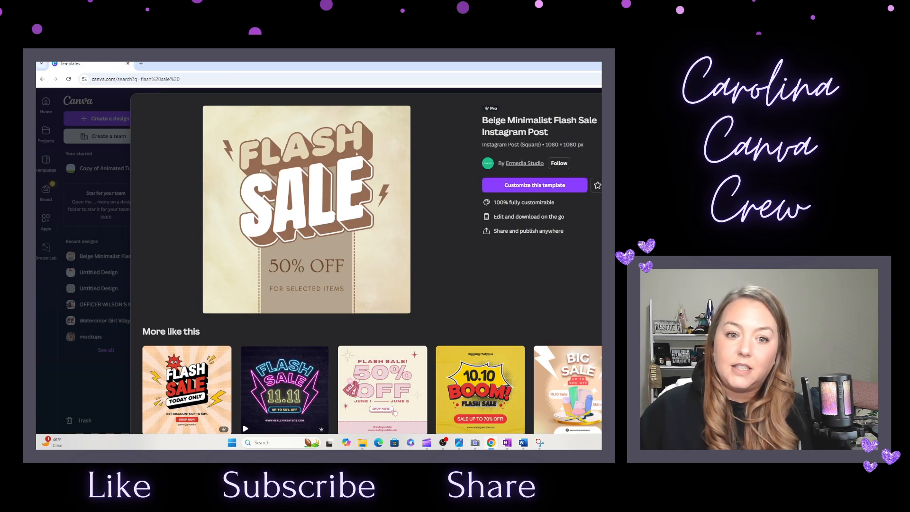
pyautogui.press('Escape')
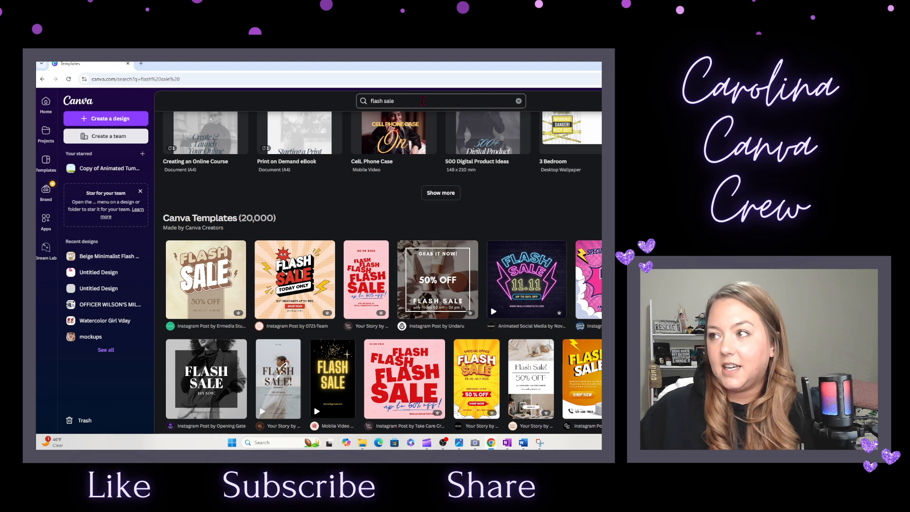
pyautogui.moveTo(417, 100); pyautogui.dragTo(348, 108)
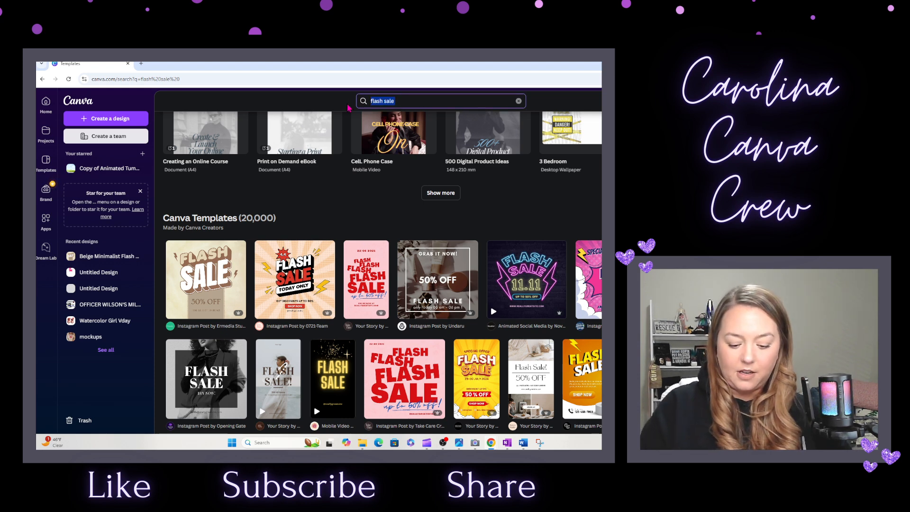
pyautogui.write('countdown')
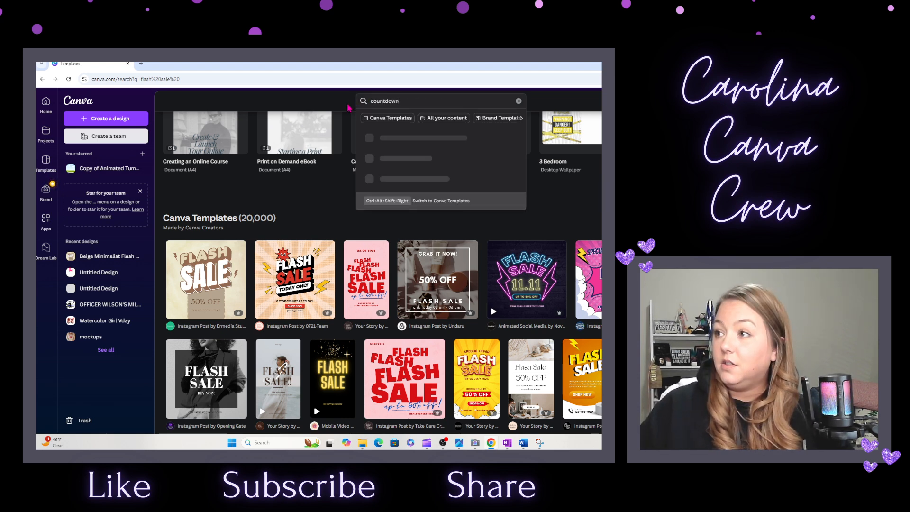
pyautogui.press('Return')
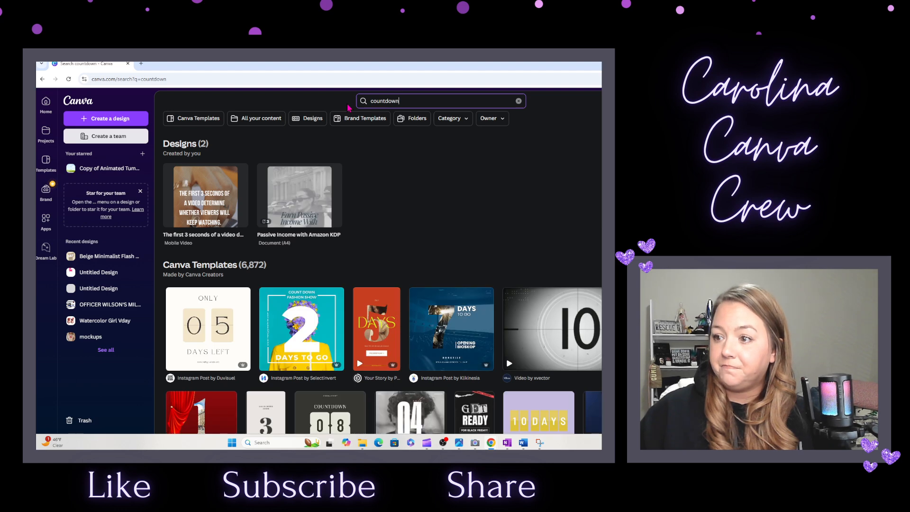
# Open the beige "Only 05 Days Left" Instagram post template for customizing.
pyautogui.scroll(-3, 350, 206)
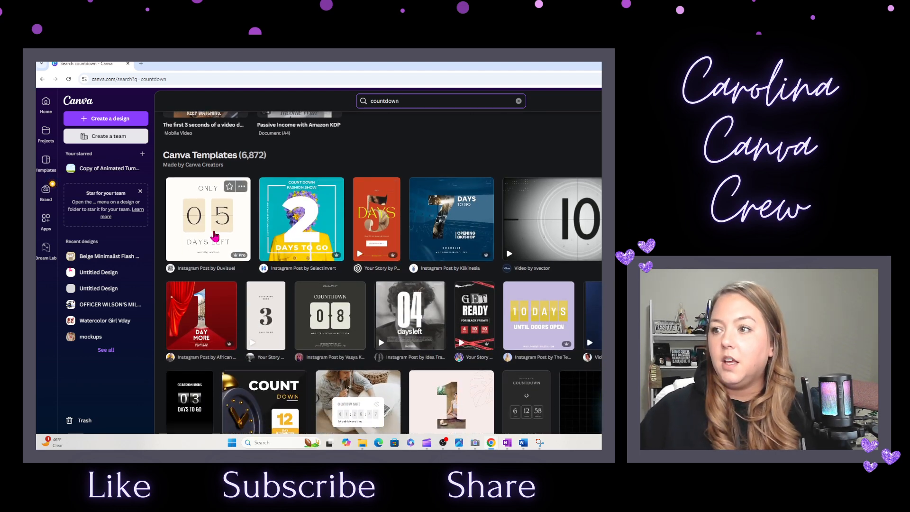
pyautogui.click(215, 225)
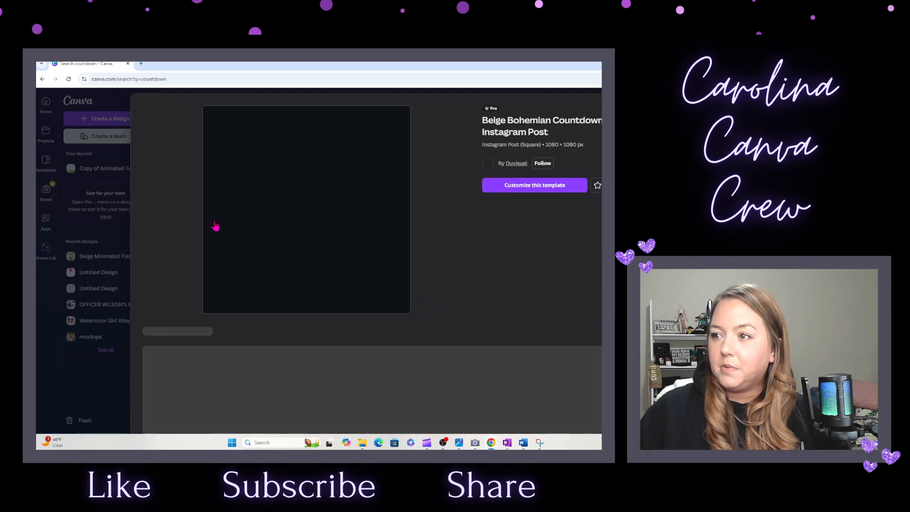
pyautogui.click(526, 200)
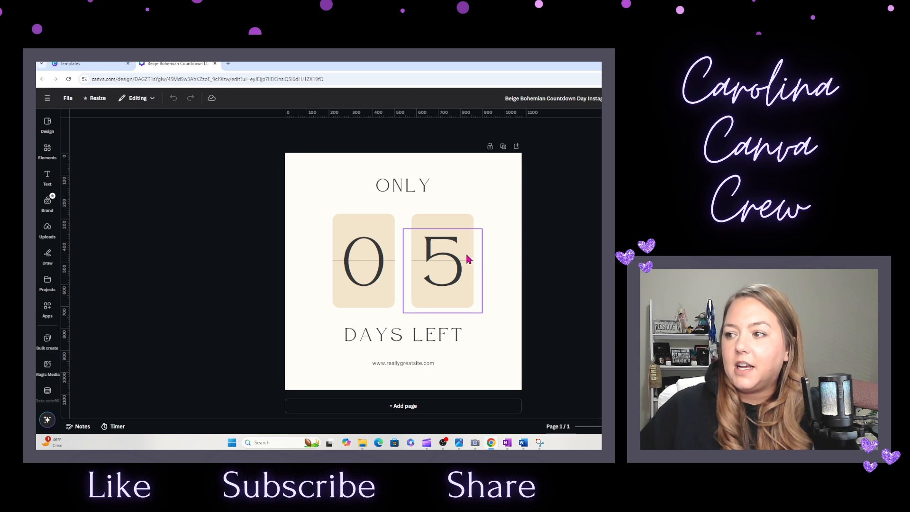
# Search the elements for "valentines elements" and add the red ribbon bow graphic to the countdown design.
pyautogui.click(440, 274)
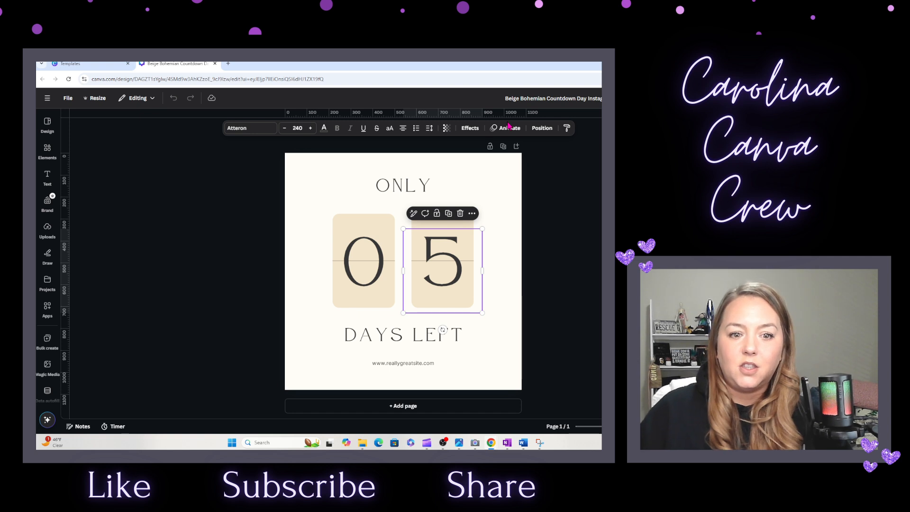
pyautogui.click(47, 150)
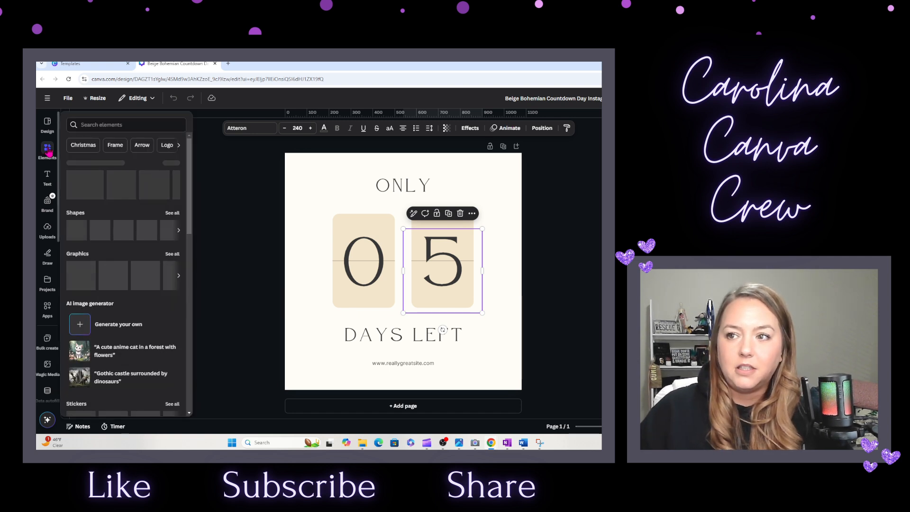
pyautogui.click(112, 123)
pyautogui.write('va')
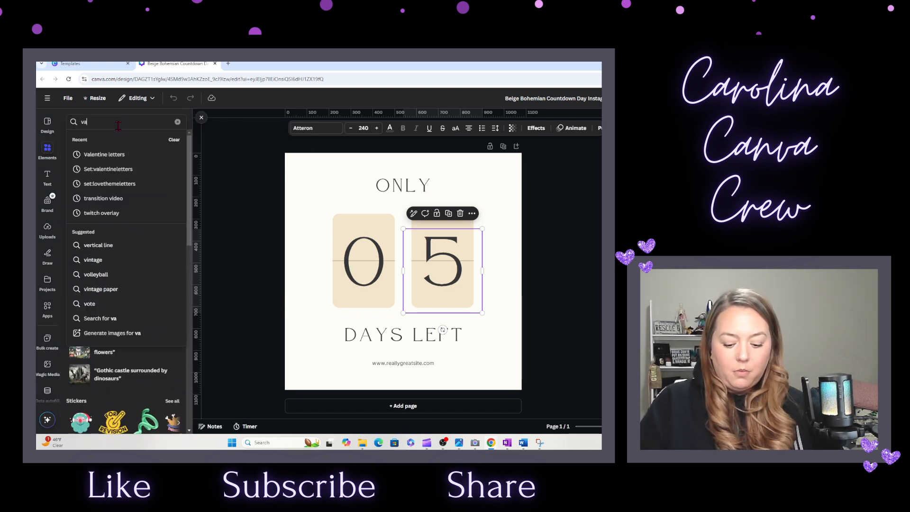
pyautogui.write('lentines el')
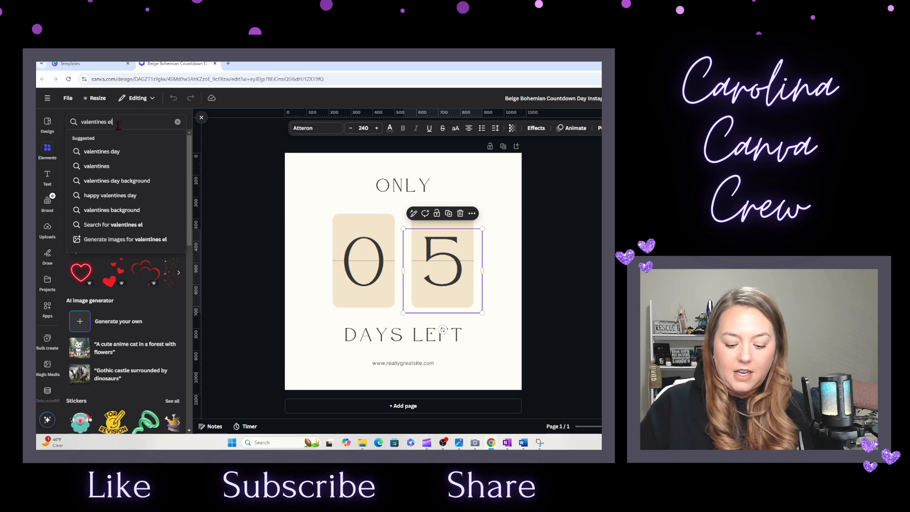
pyautogui.write('ements')
pyautogui.press('Return')
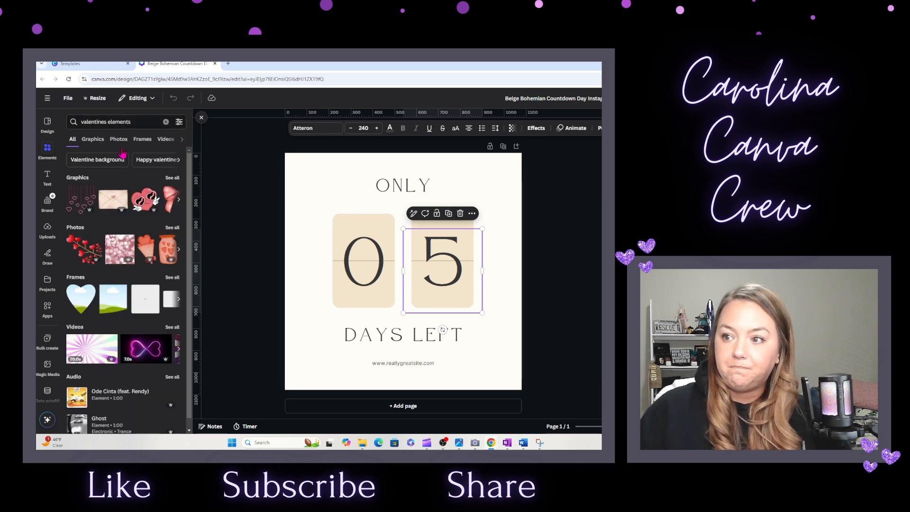
pyautogui.click(172, 178)
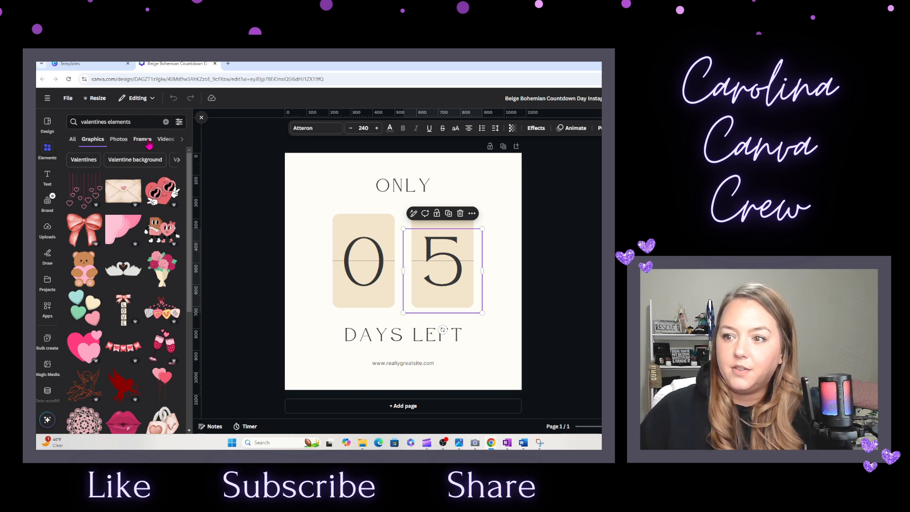
pyautogui.click(82, 229)
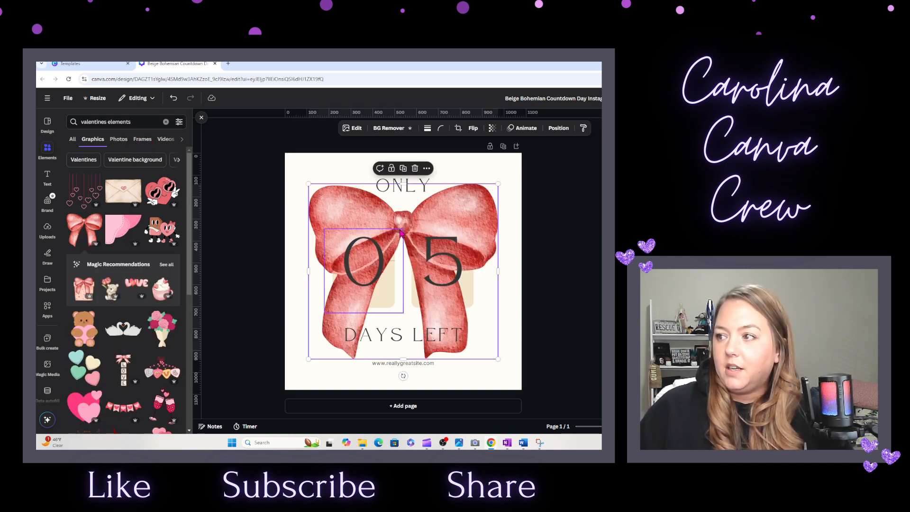
# Send the bow graphic to the back behind the countdown cards and set its transparency to 44.
pyautogui.click(429, 234)
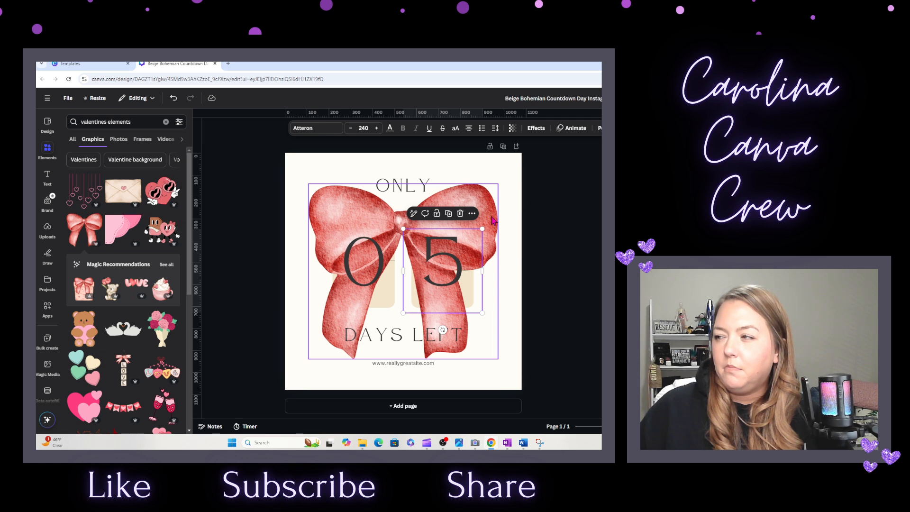
pyautogui.moveTo(493, 221); pyautogui.dragTo(497, 214)
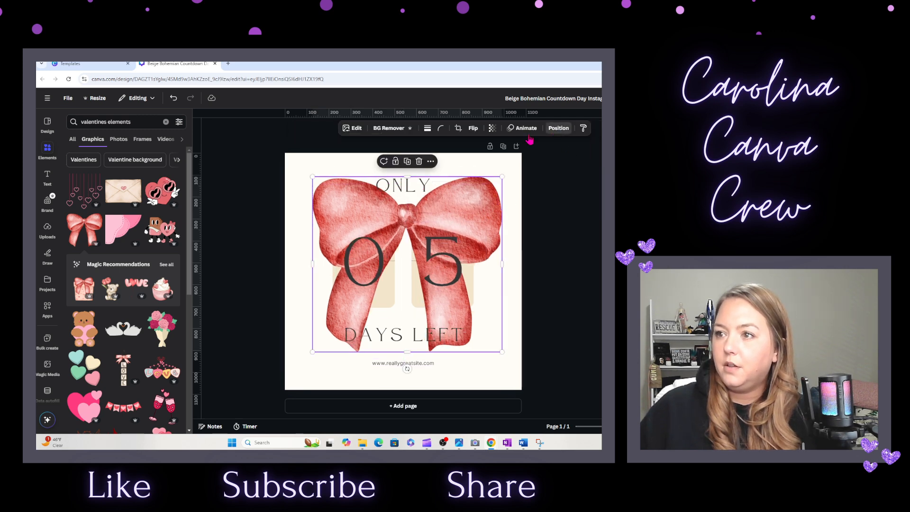
pyautogui.click(558, 128)
pyautogui.click(159, 177)
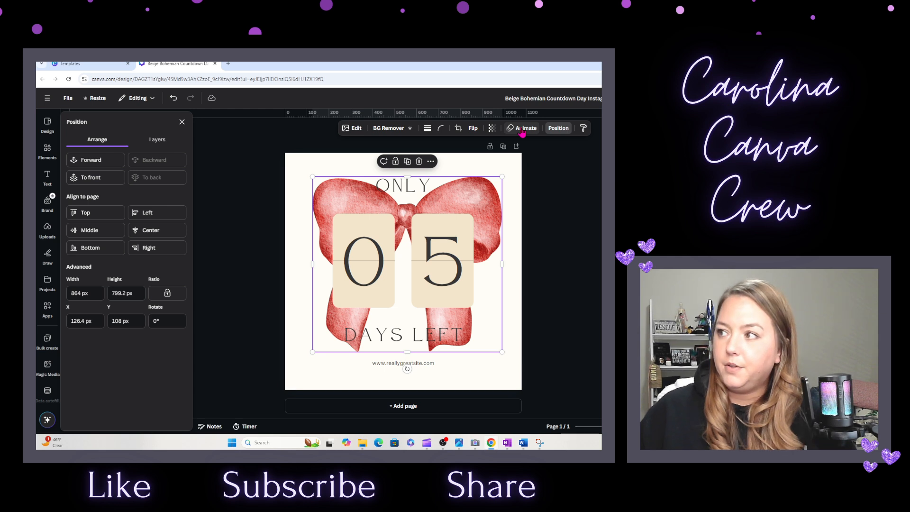
pyautogui.click(492, 128)
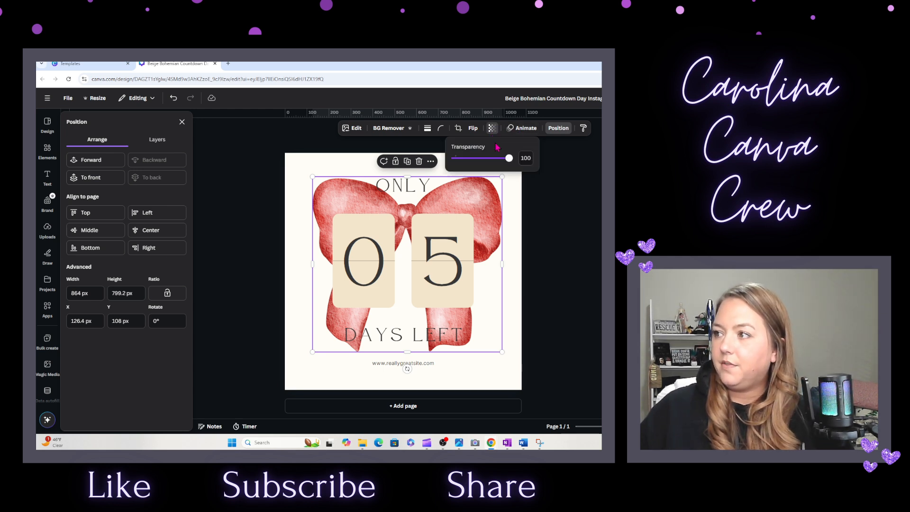
pyautogui.moveTo(510, 159); pyautogui.dragTo(479, 161)
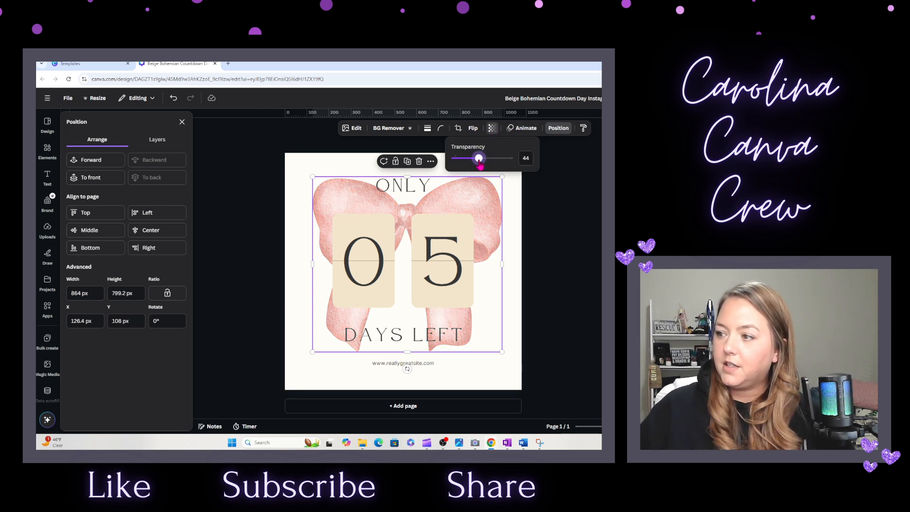
# Apply the Shift animation to the digit 5 and the Ascend animation to the digit 0.
pyautogui.click(447, 268)
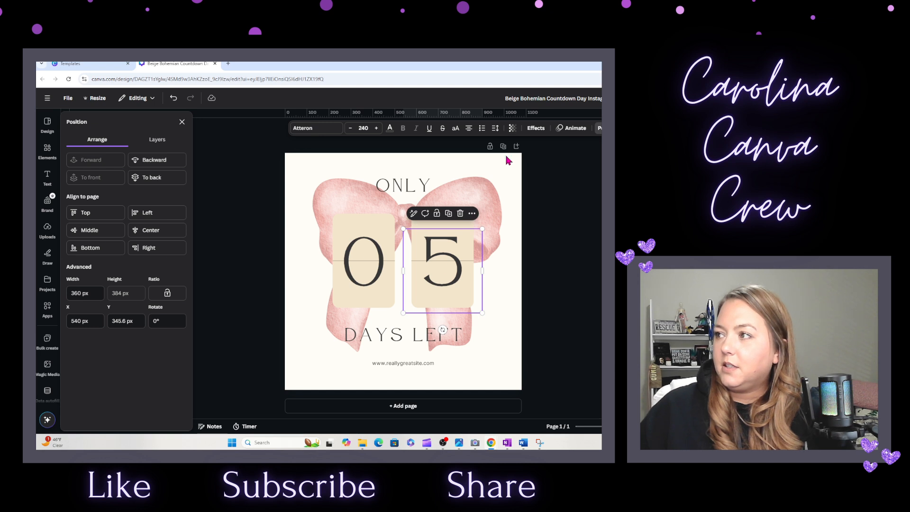
pyautogui.click(574, 128)
pyautogui.click(162, 257)
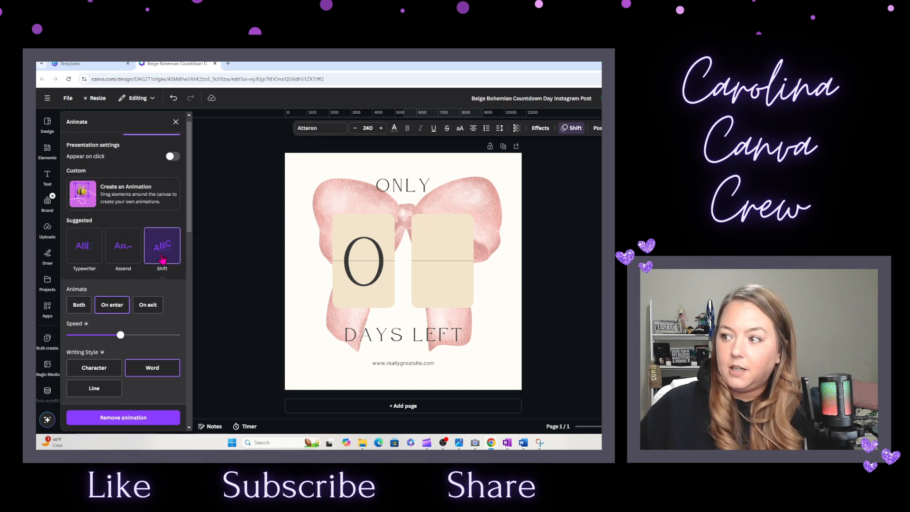
pyautogui.click(337, 264)
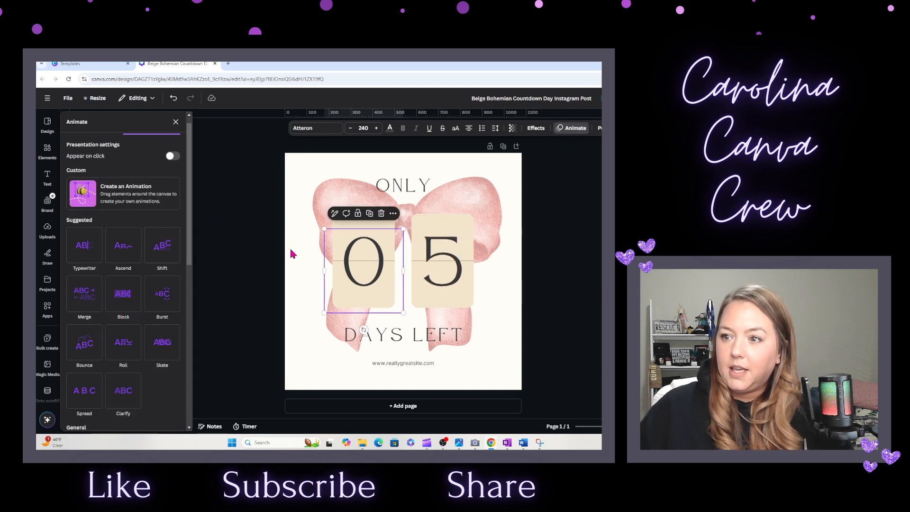
pyautogui.click(121, 249)
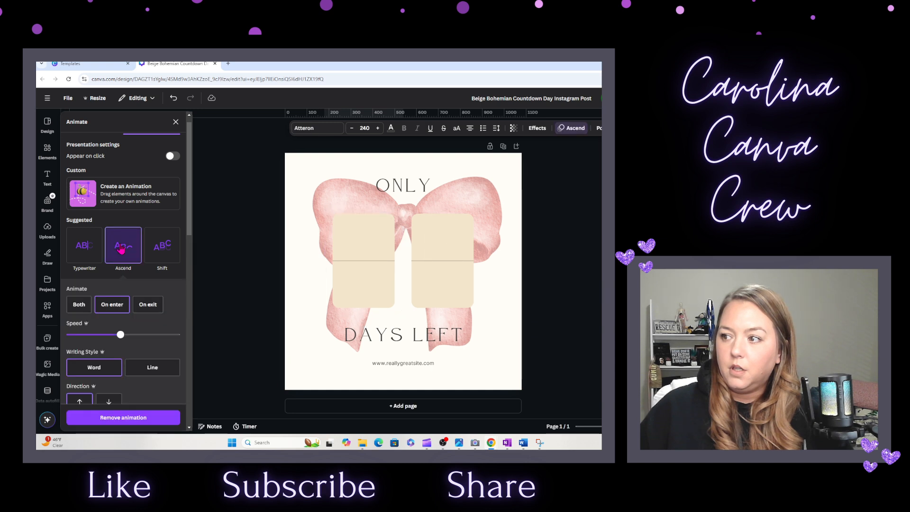
# Apply the Burst animation to the "DAYS LEFT" text.
pyautogui.click(440, 337)
pyautogui.click(121, 297)
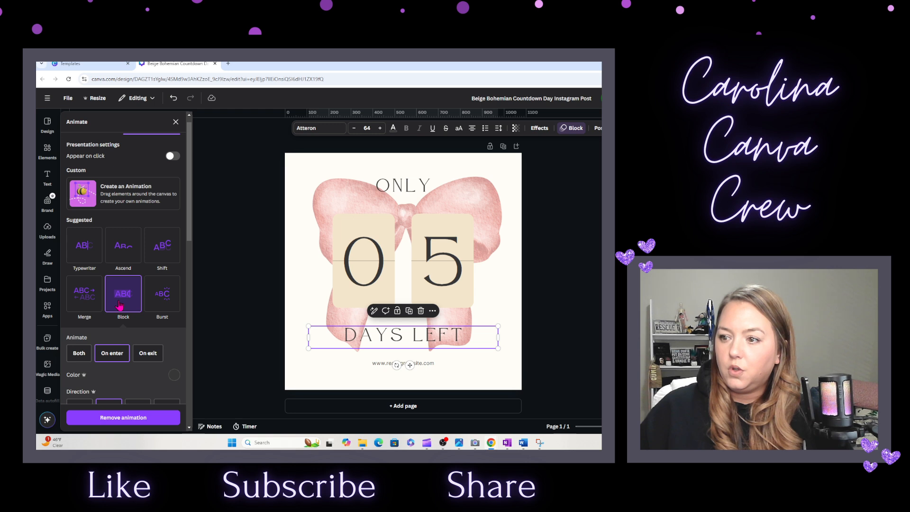
pyautogui.click(167, 299)
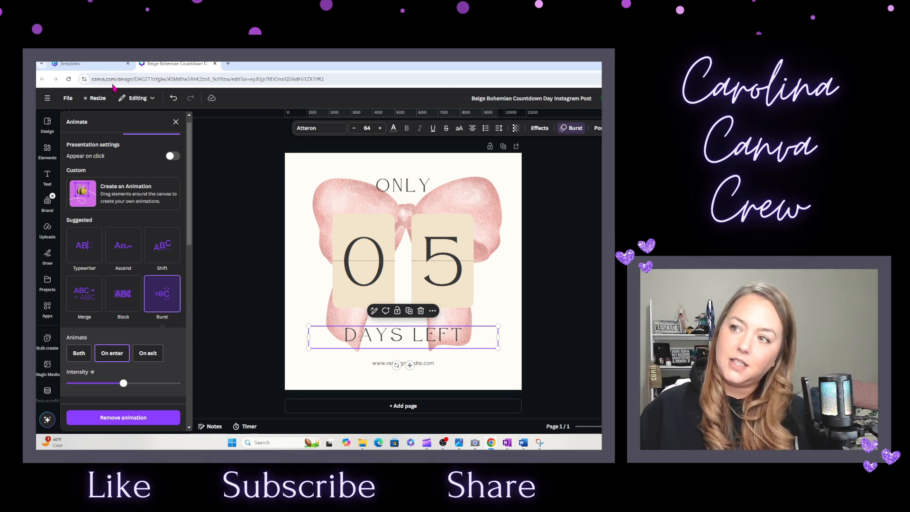
# Close the countdown design and its template preview, and search Canva for "instagram carasoul post".
pyautogui.click(214, 63)
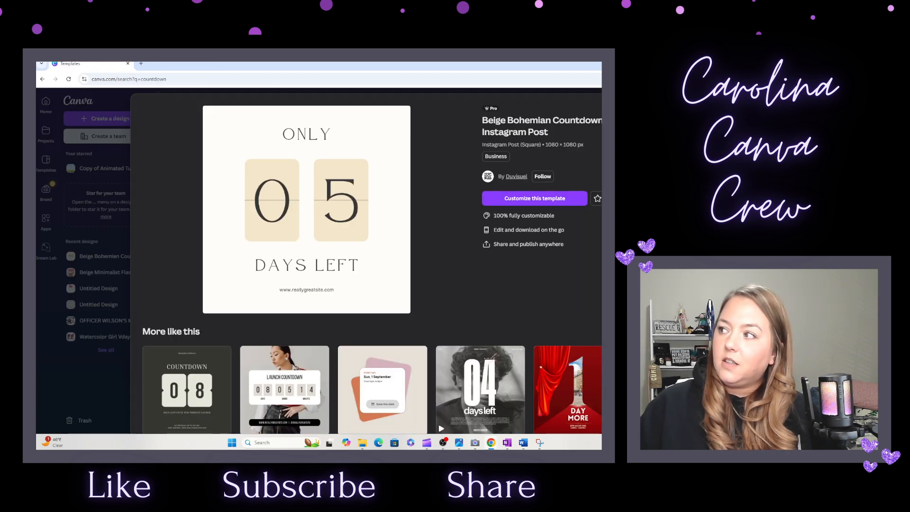
pyautogui.press('Escape')
pyautogui.moveTo(398, 101); pyautogui.dragTo(302, 112)
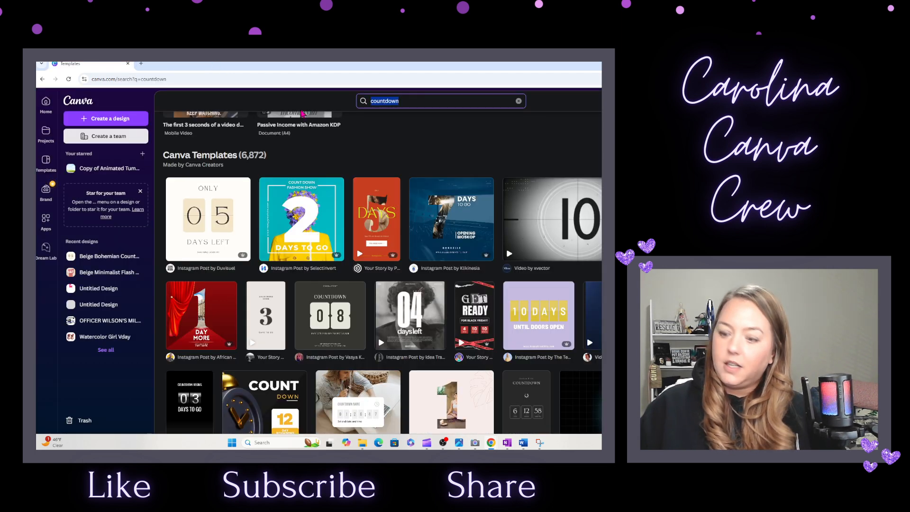
pyautogui.write('carasoul')
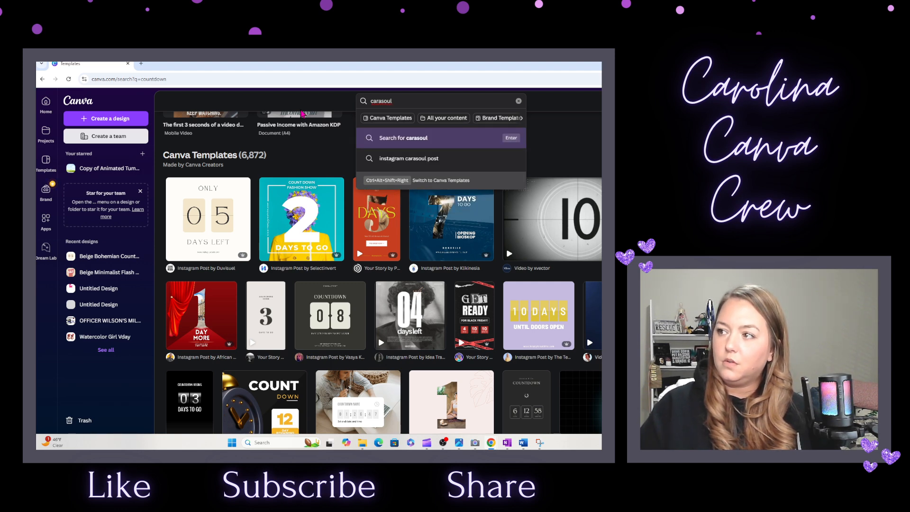
pyautogui.click(412, 158)
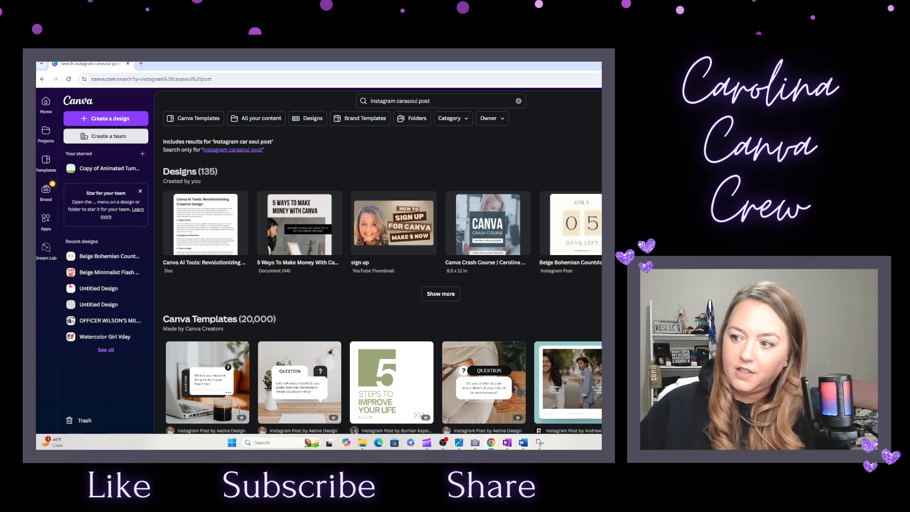
# Open the teal Modern Bold Marketing Meme Instagram post template for customizing and duplicate its page.
pyautogui.click(581, 385)
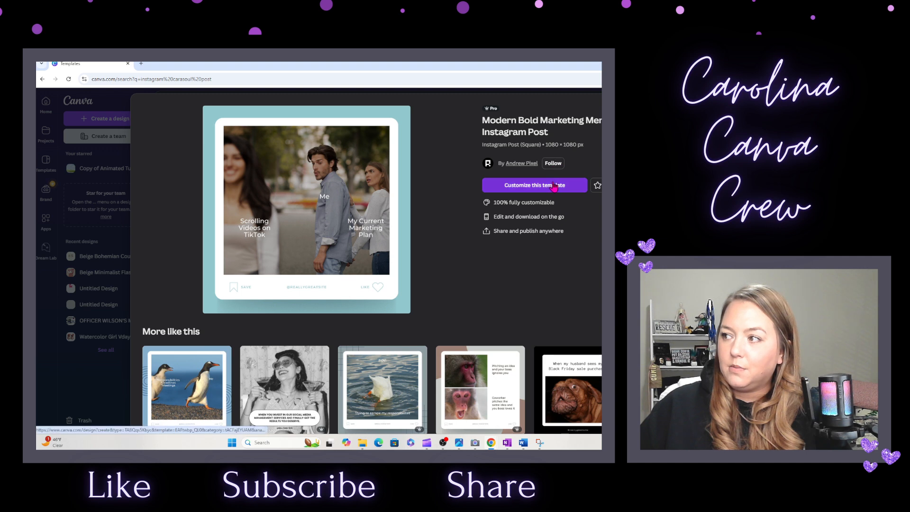
pyautogui.click(553, 187)
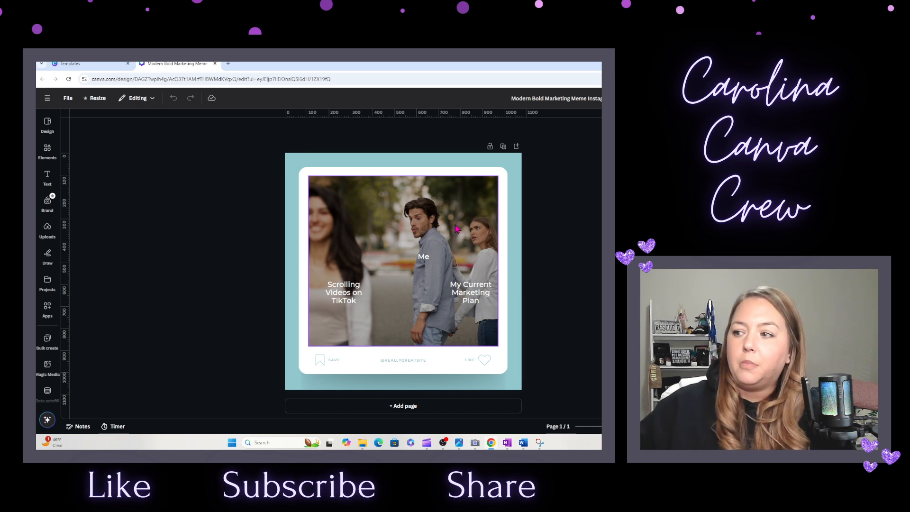
pyautogui.click(505, 147)
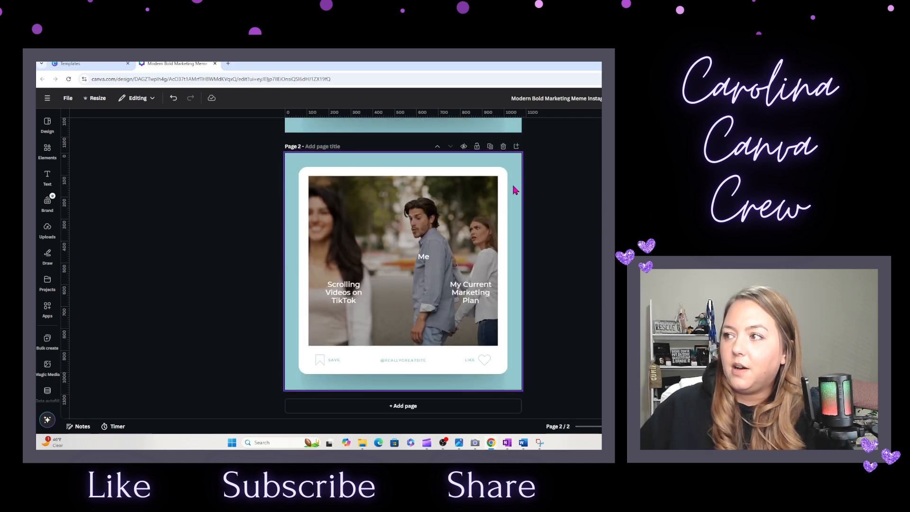
pyautogui.scroll(-4, 516, 190)
pyautogui.scroll(4, 515, 190)
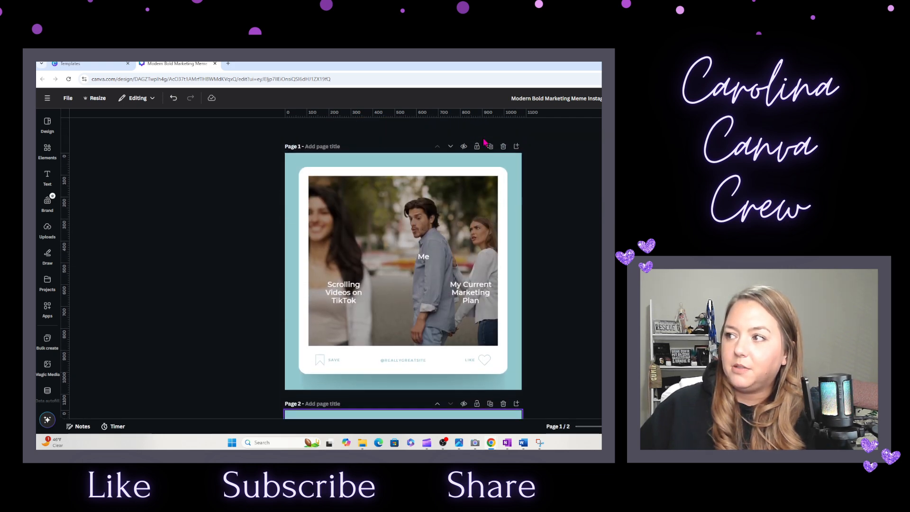
# Add the red and black "LOVE" Be Mine graphic from the uploaded images to page 1.
pyautogui.click(368, 199)
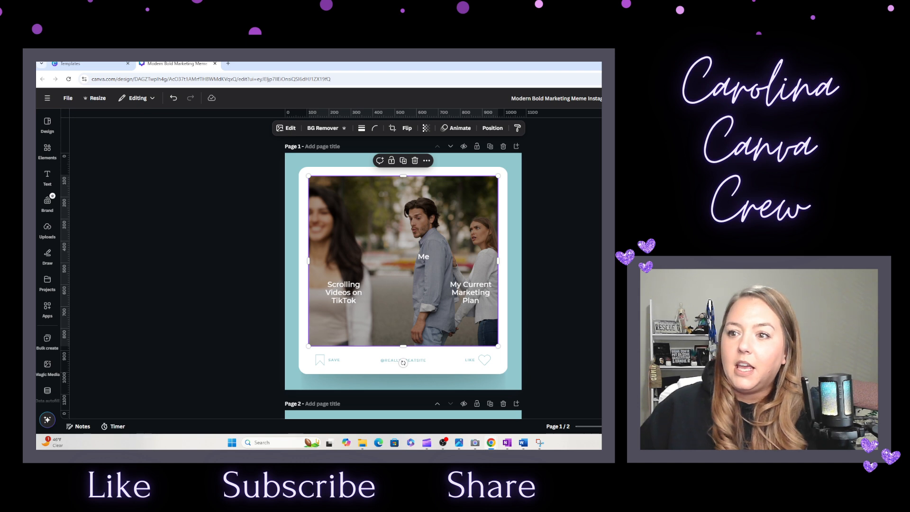
pyautogui.click(46, 228)
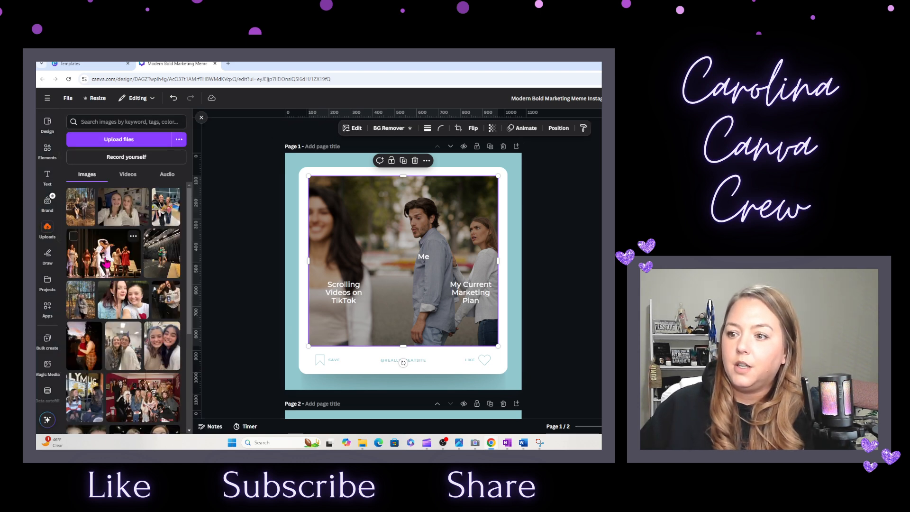
pyautogui.scroll(-3, 108, 263)
pyautogui.scroll(3, 108, 262)
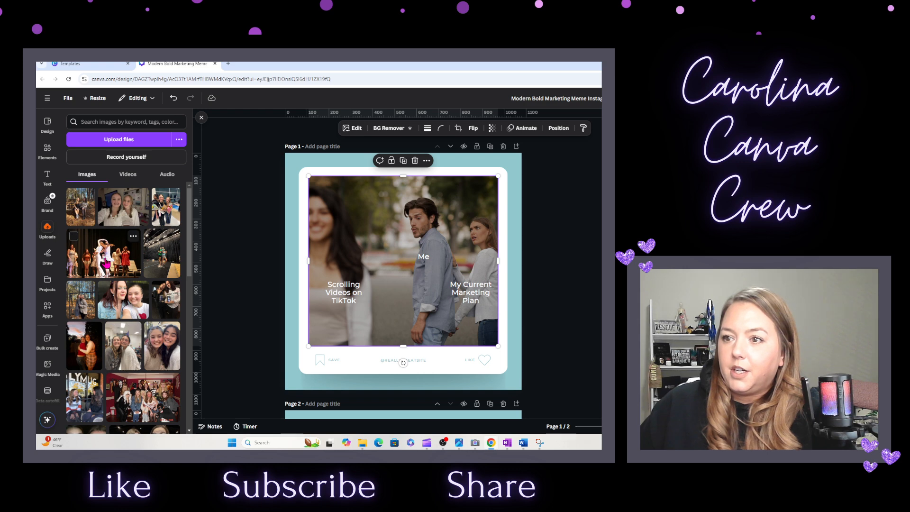
pyautogui.scroll(-10, 107, 261)
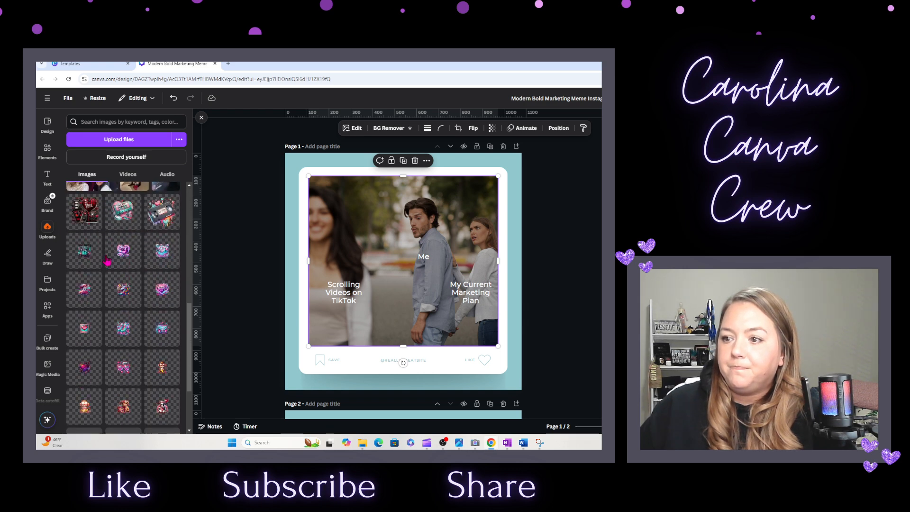
pyautogui.scroll(1, 107, 261)
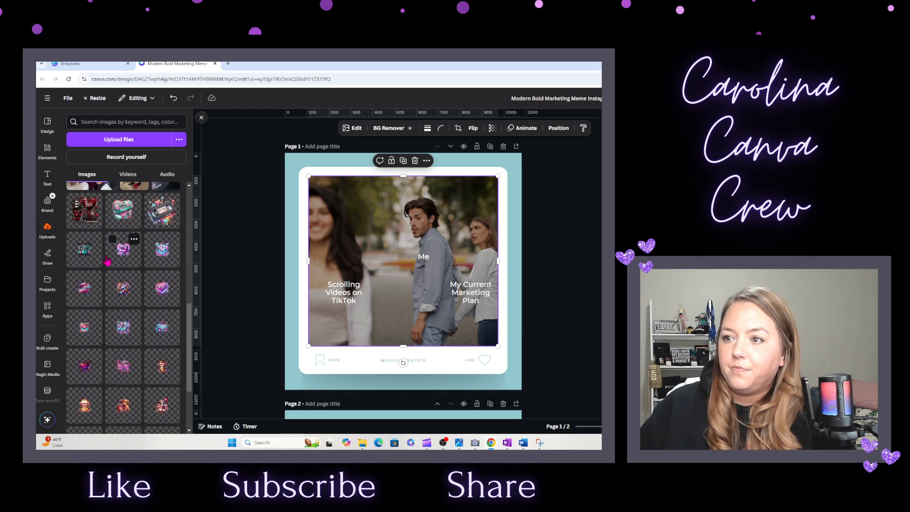
pyautogui.click(84, 211)
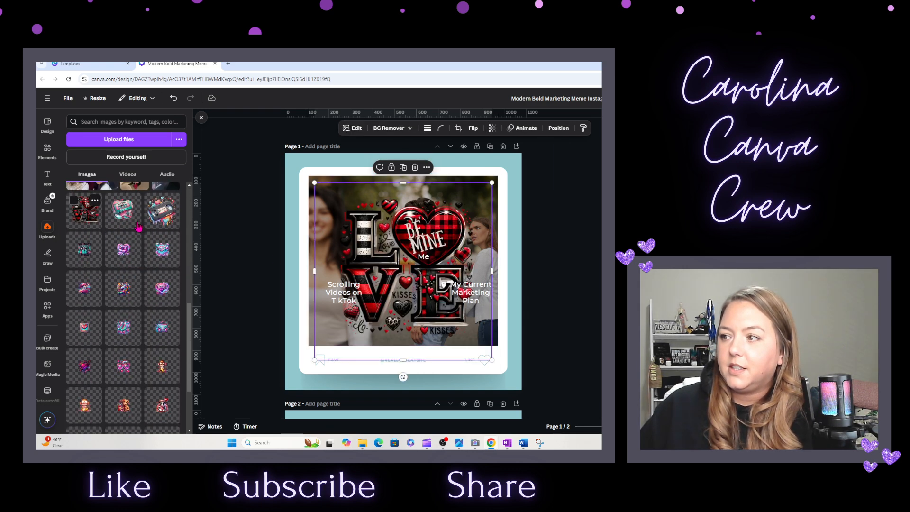
# Delete the street photo of the couple behind the "LOVE" graphic on page 1.
pyautogui.click(497, 196)
pyautogui.moveTo(496, 196); pyautogui.dragTo(472, 248)
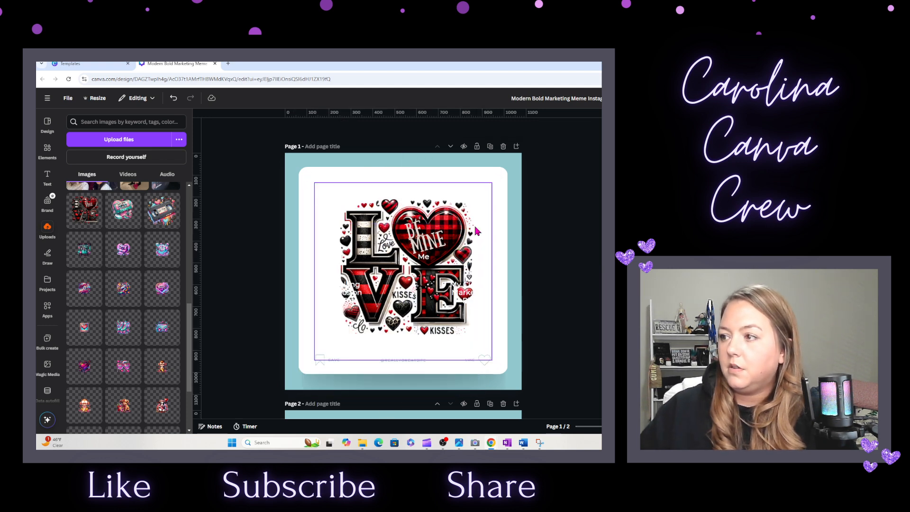
pyautogui.press('Delete')
# Replace the street photo and its captions on page 2 with the teal and pink telephone graphic from the uploaded images.
pyautogui.scroll(-4, 460, 294)
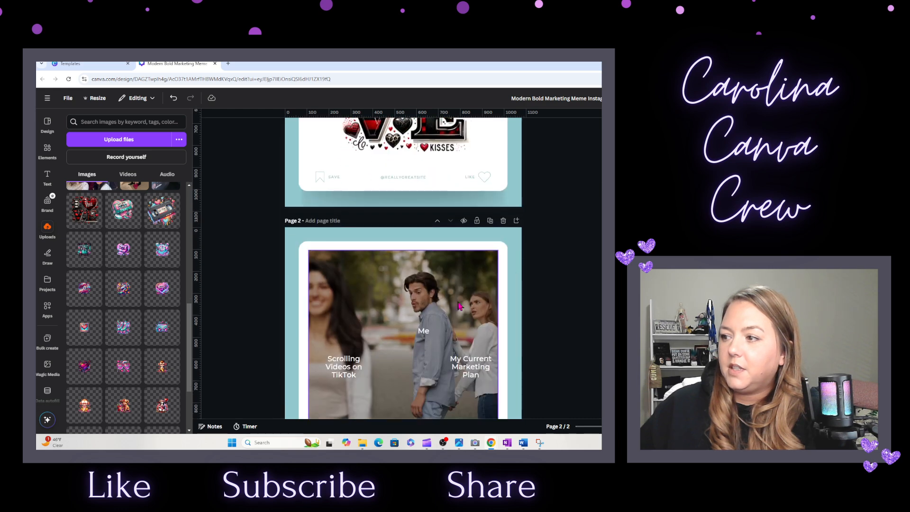
pyautogui.scroll(-2, 456, 307)
pyautogui.click(456, 307)
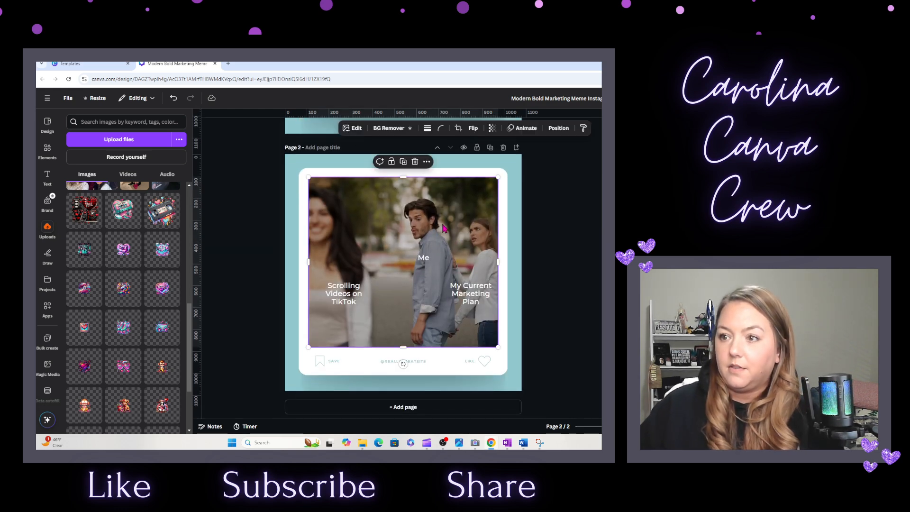
pyautogui.click(162, 248)
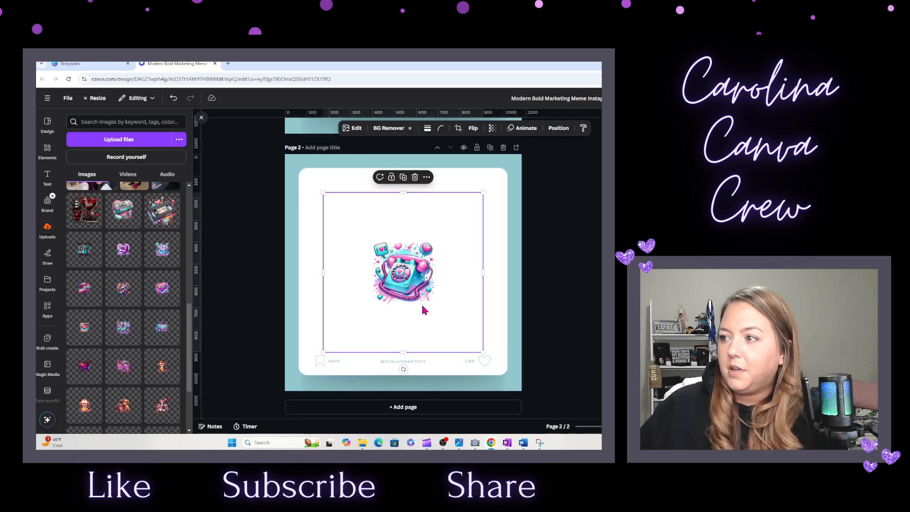
# Apply the Chill page animation to page 2.
pyautogui.click(489, 308)
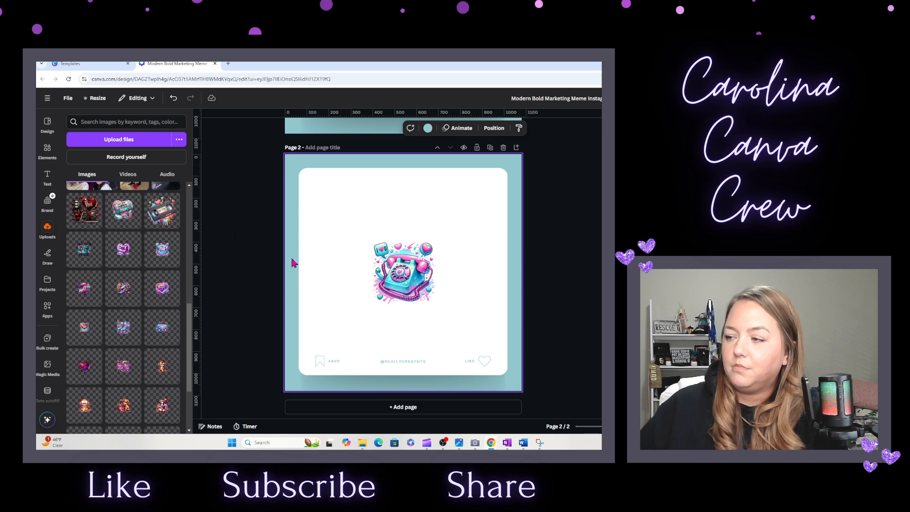
pyautogui.click(458, 128)
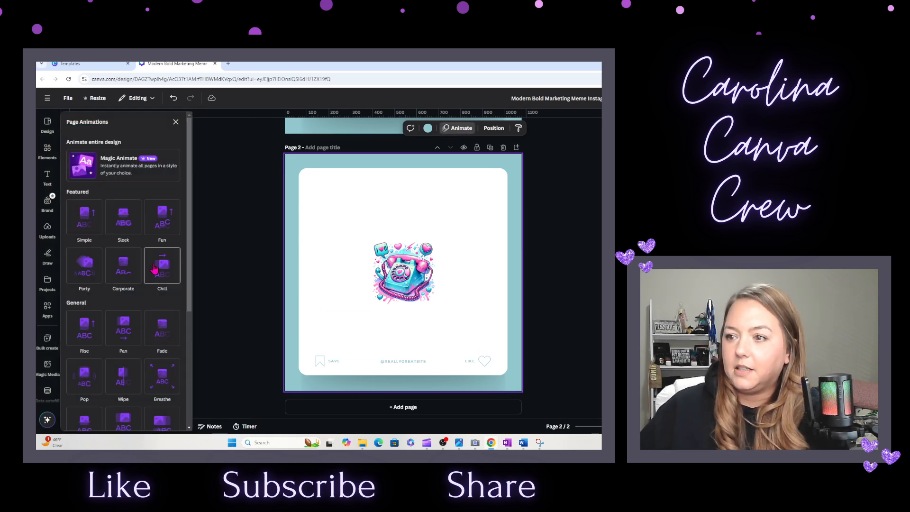
pyautogui.click(155, 269)
# Try the Digital photo animation on page 1's "LOVE" graphic and switch it to Ink.
pyautogui.scroll(5, 415, 177)
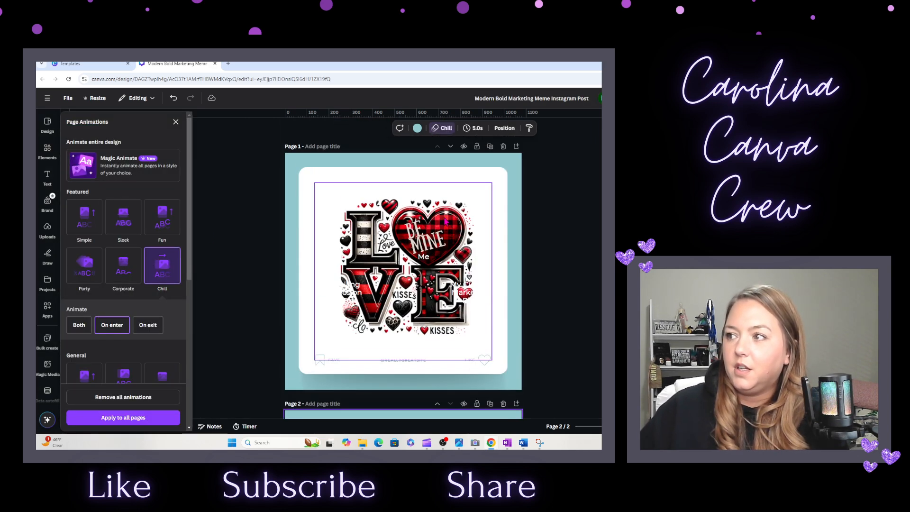
pyautogui.click(410, 256)
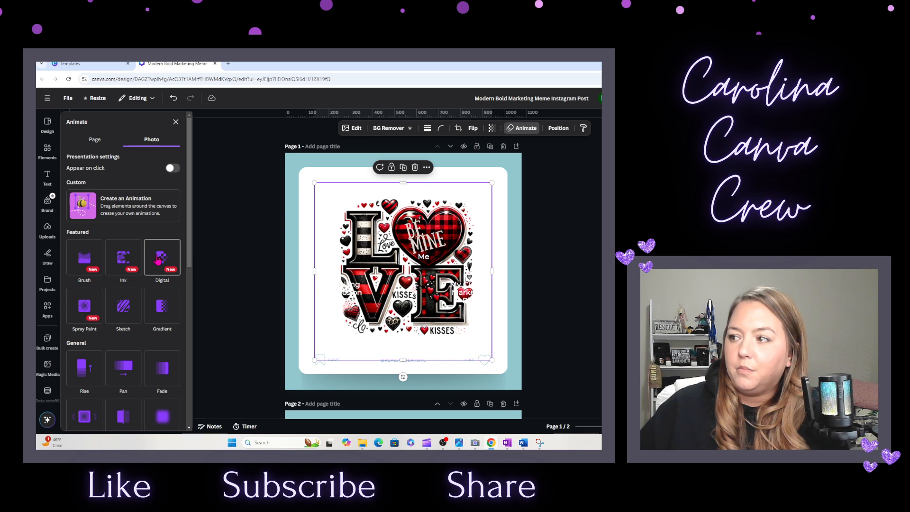
pyautogui.click(158, 259)
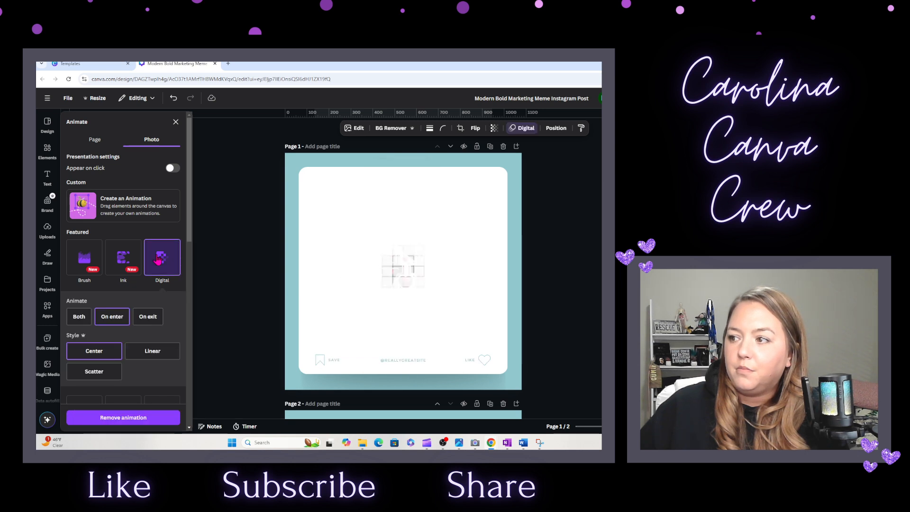
pyautogui.click(124, 259)
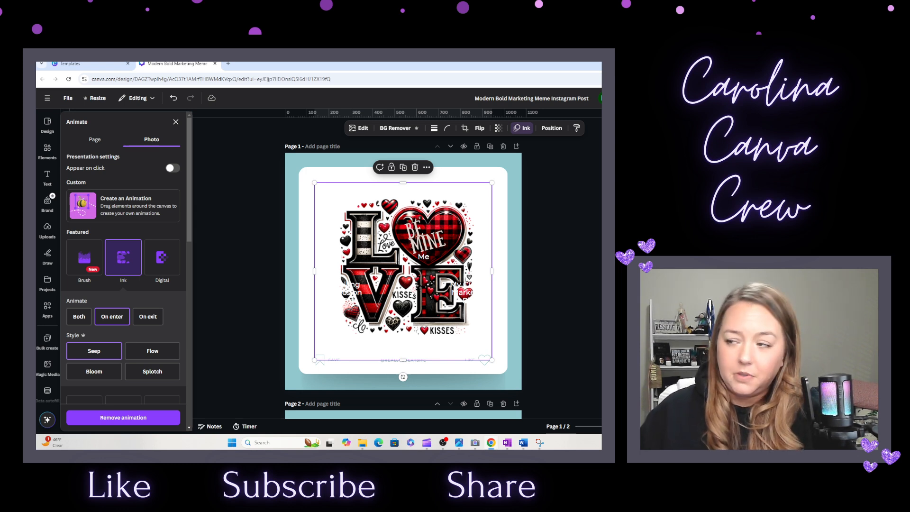
# Try the mauve brand colour as page 1's background and change it to the red from the "LOVE" graphic's photo colours.
pyautogui.click(295, 163)
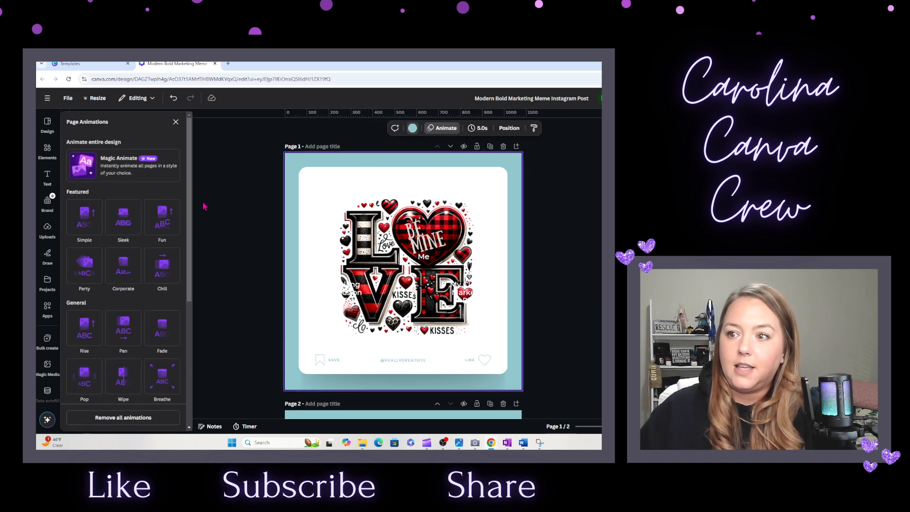
pyautogui.click(413, 129)
pyautogui.click(169, 262)
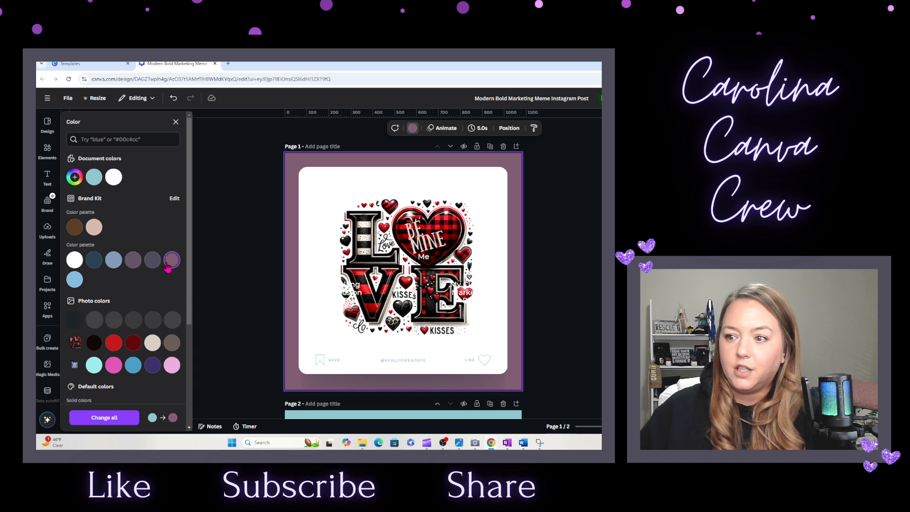
pyautogui.click(116, 350)
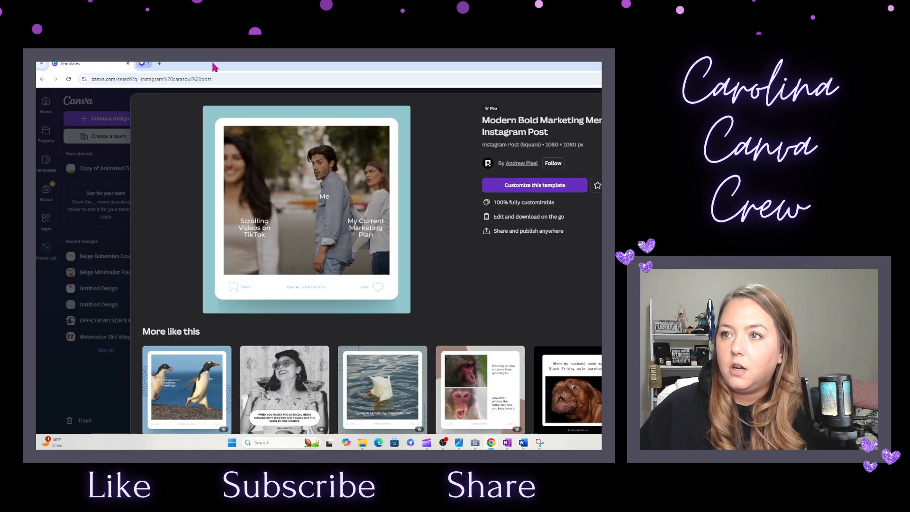
# Close the teal meme design and its template preview, and search Canva for "instagram post".
pyautogui.click(215, 64)
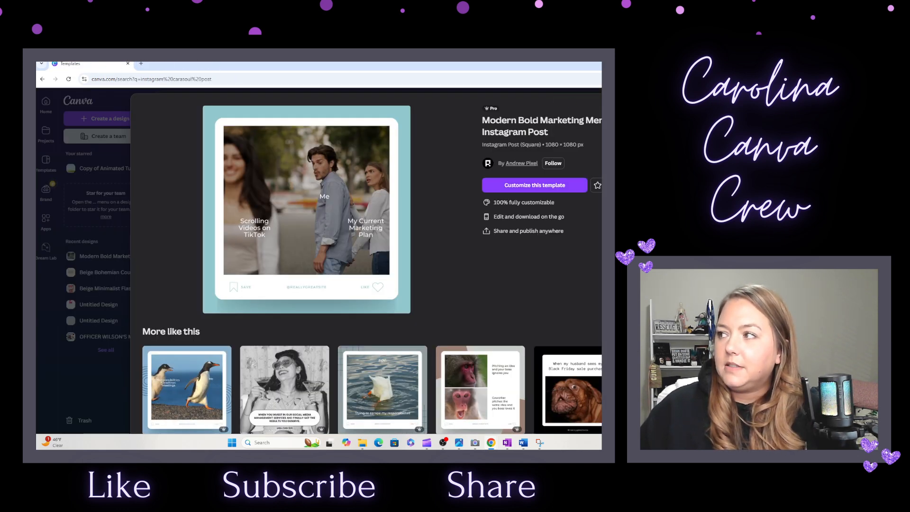
pyautogui.press('Escape')
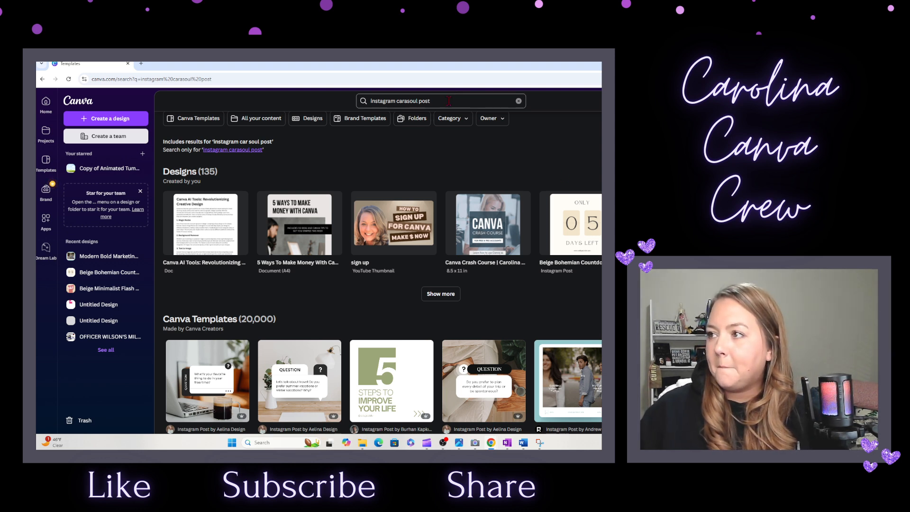
pyautogui.tripleClick(420, 101)
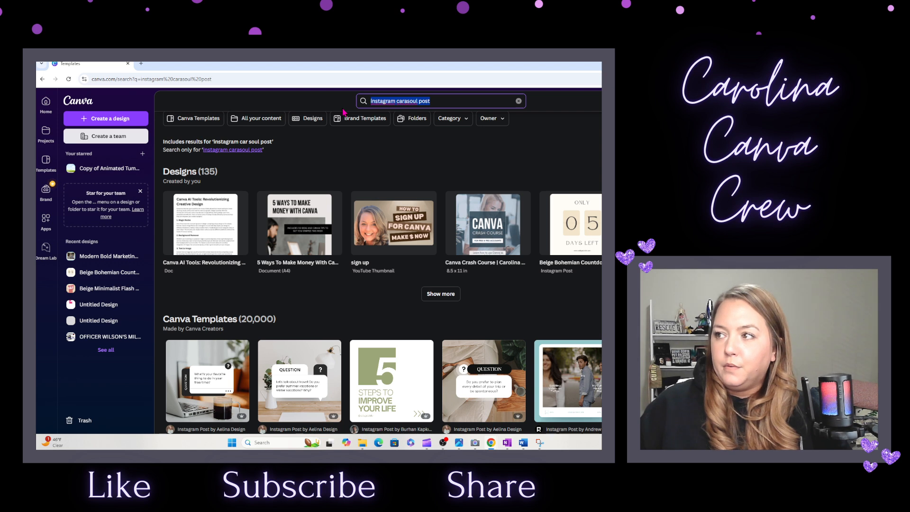
pyautogui.write('instagram')
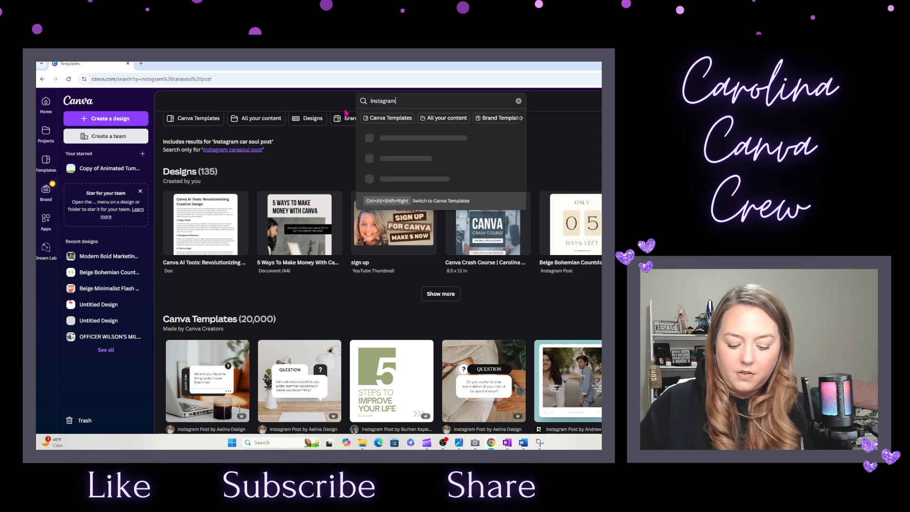
pyautogui.write(' post')
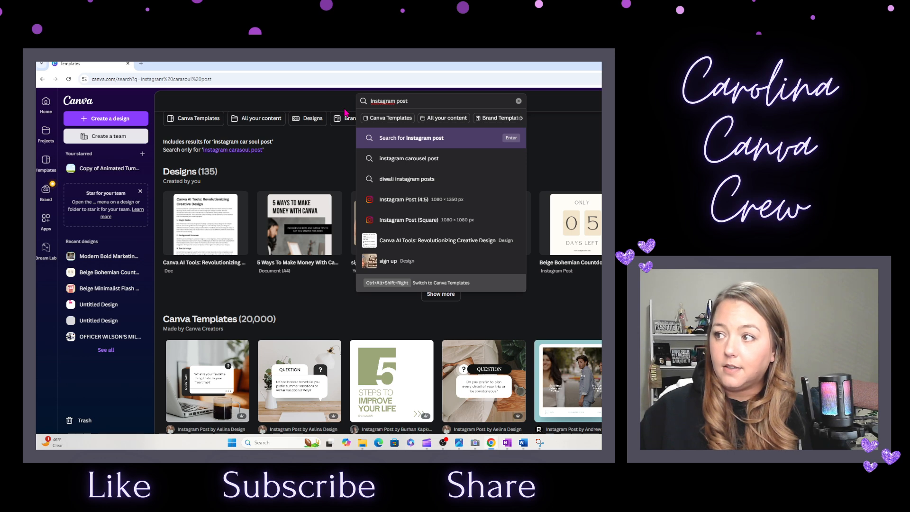
pyautogui.press('Return')
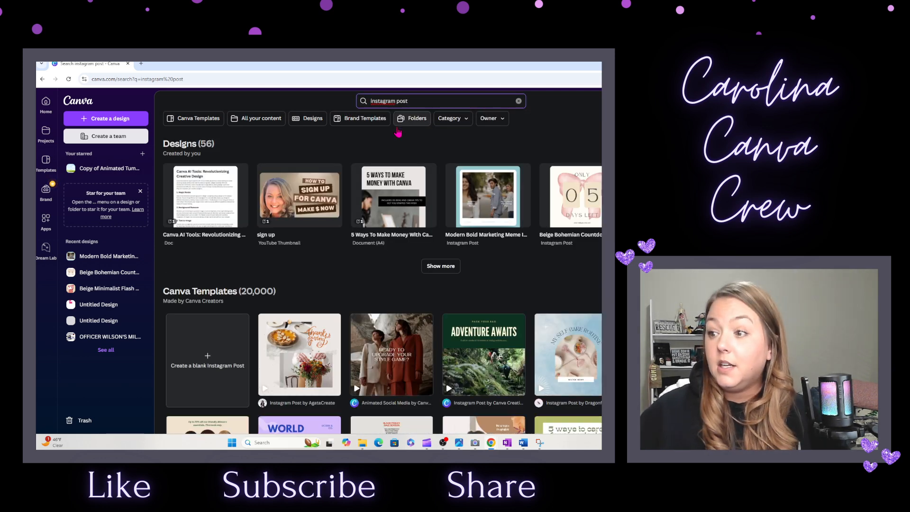
# Open the Brown Exercises Video Yoga Instagram Post template from the search results for customizing.
pyautogui.scroll(-3, 368, 315)
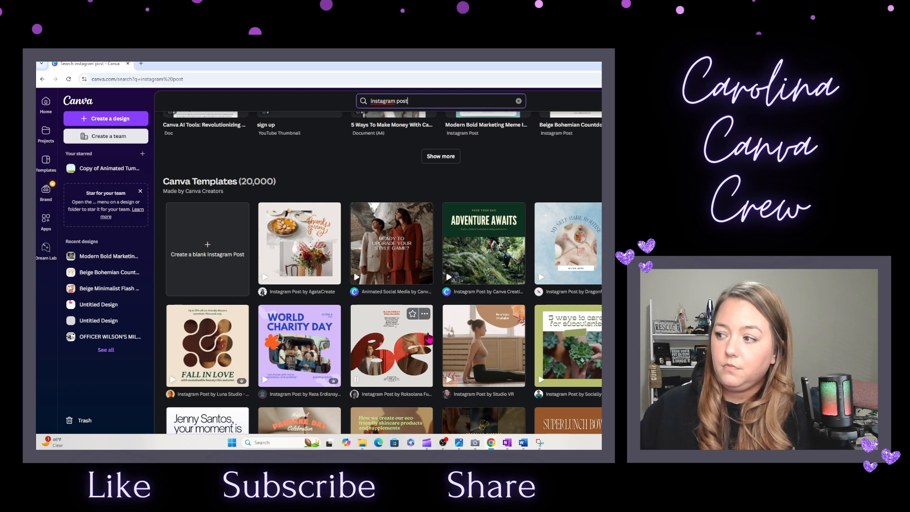
pyautogui.click(475, 334)
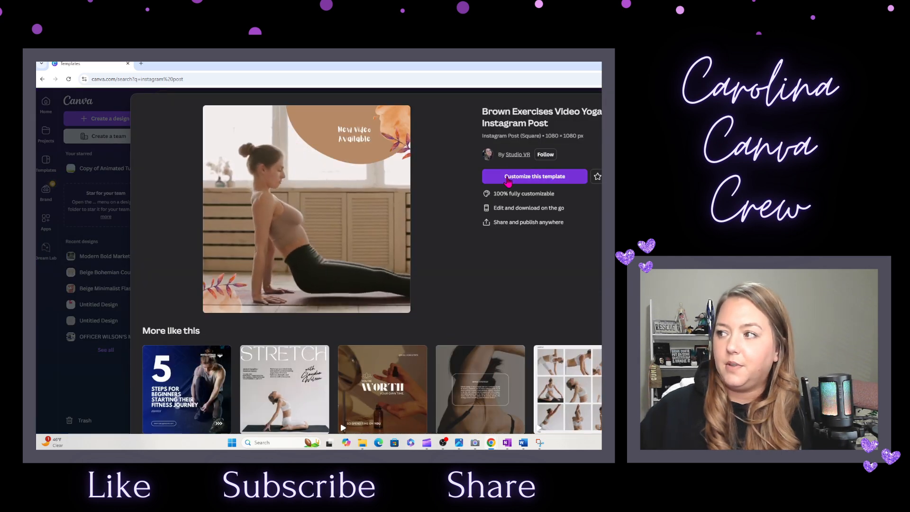
pyautogui.click(508, 179)
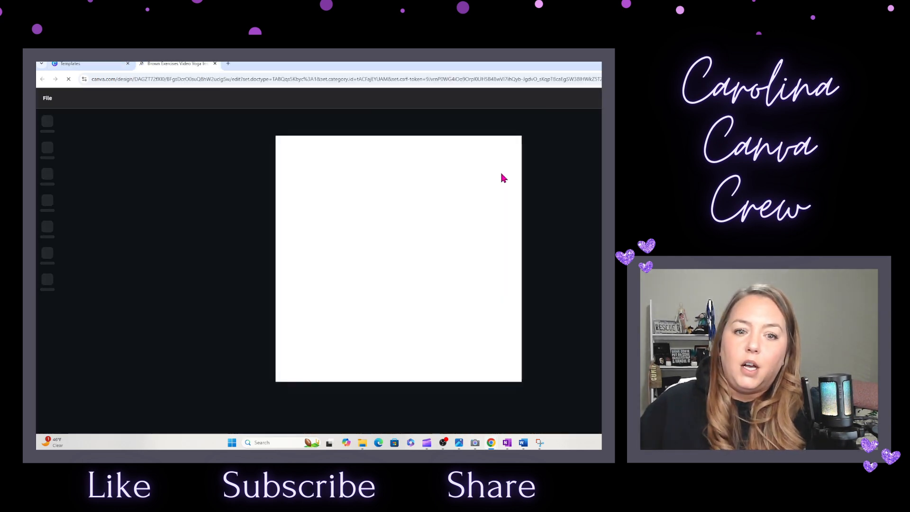